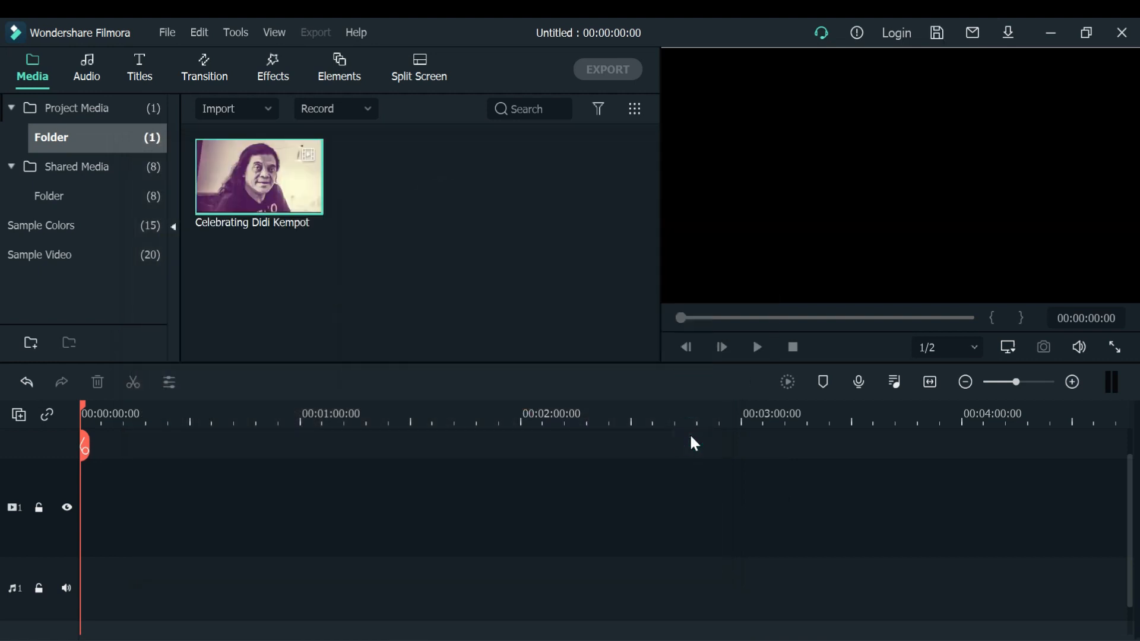
Import the Didi Kempot image from the Downloads folder into the project media
{"action": "right_click", "coordinate": [470, 174]}
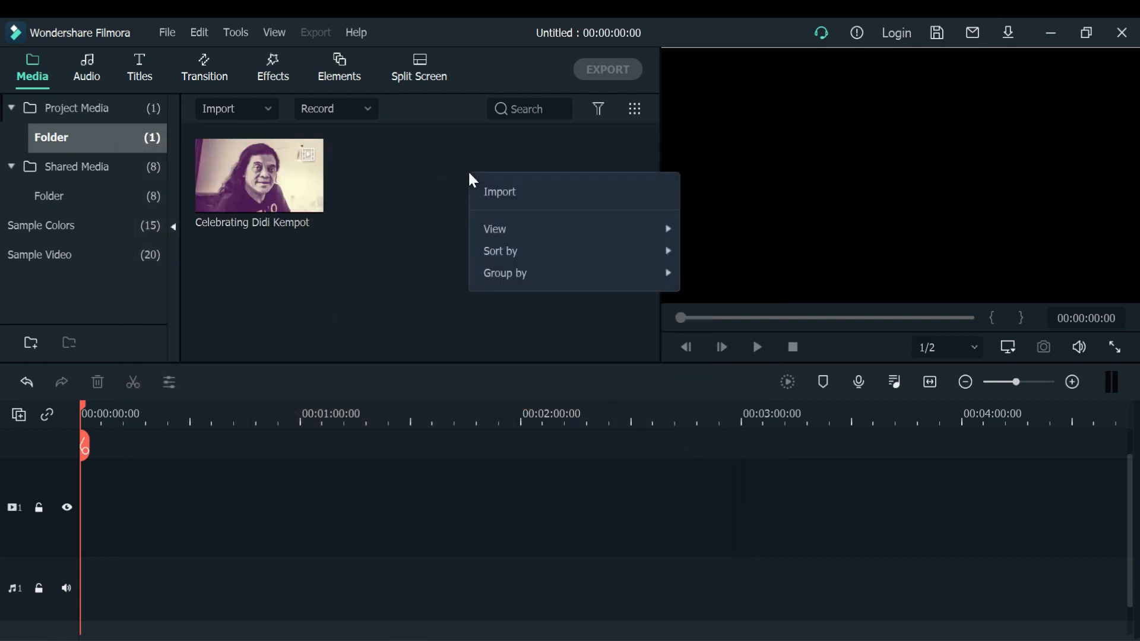
{"action": "left_click", "coordinate": [522, 198]}
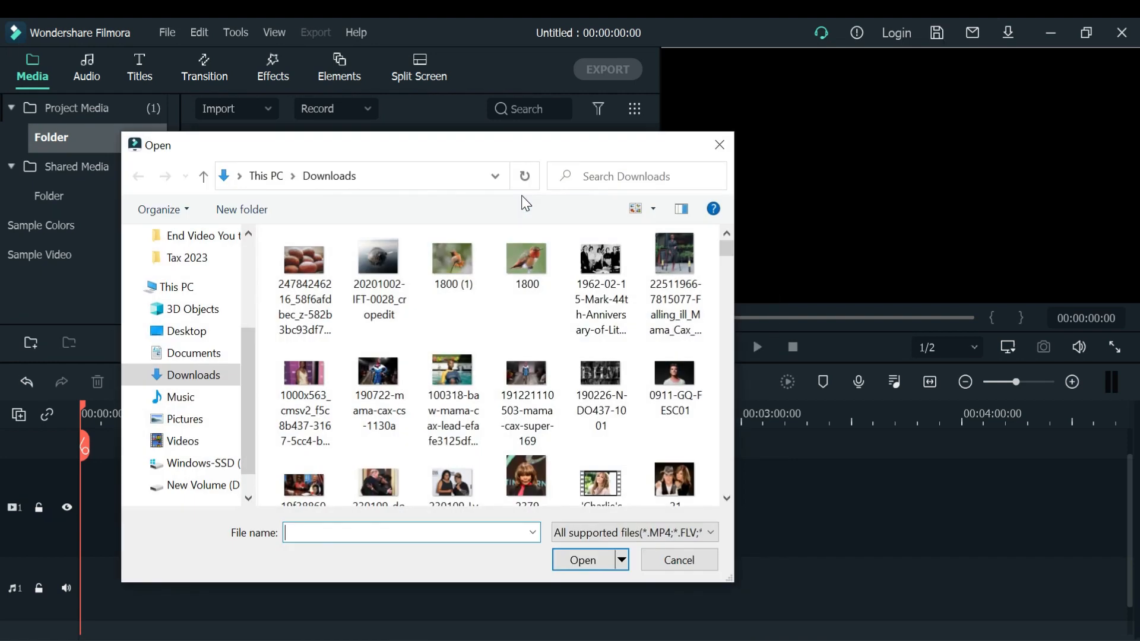
{"action": "left_click", "coordinate": [725, 496]}
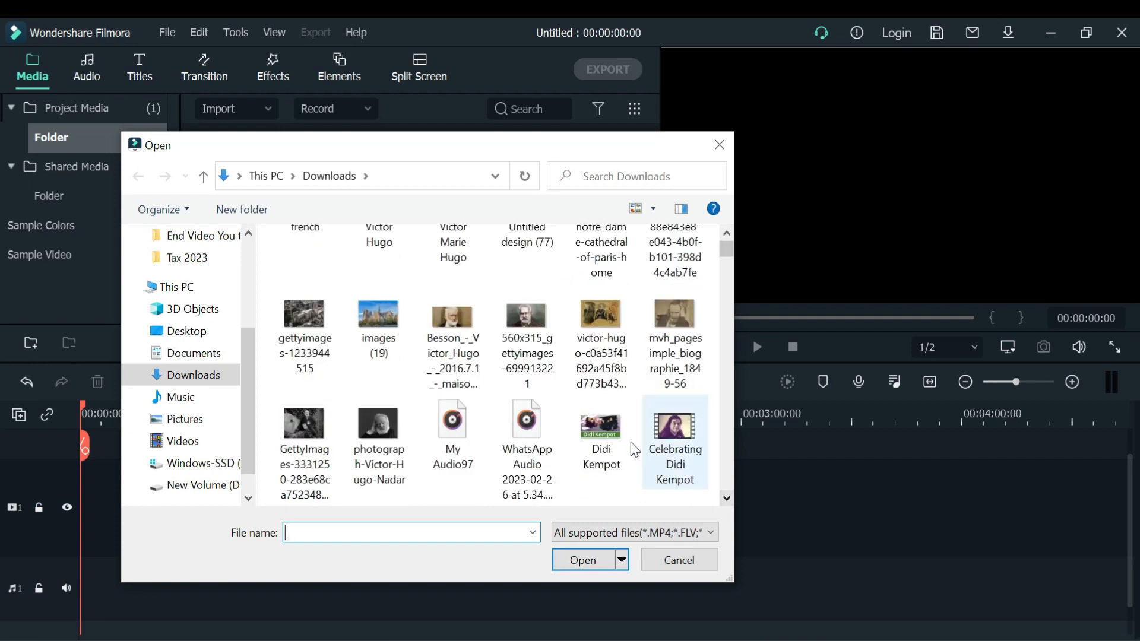
{"action": "double_click", "coordinate": [611, 432]}
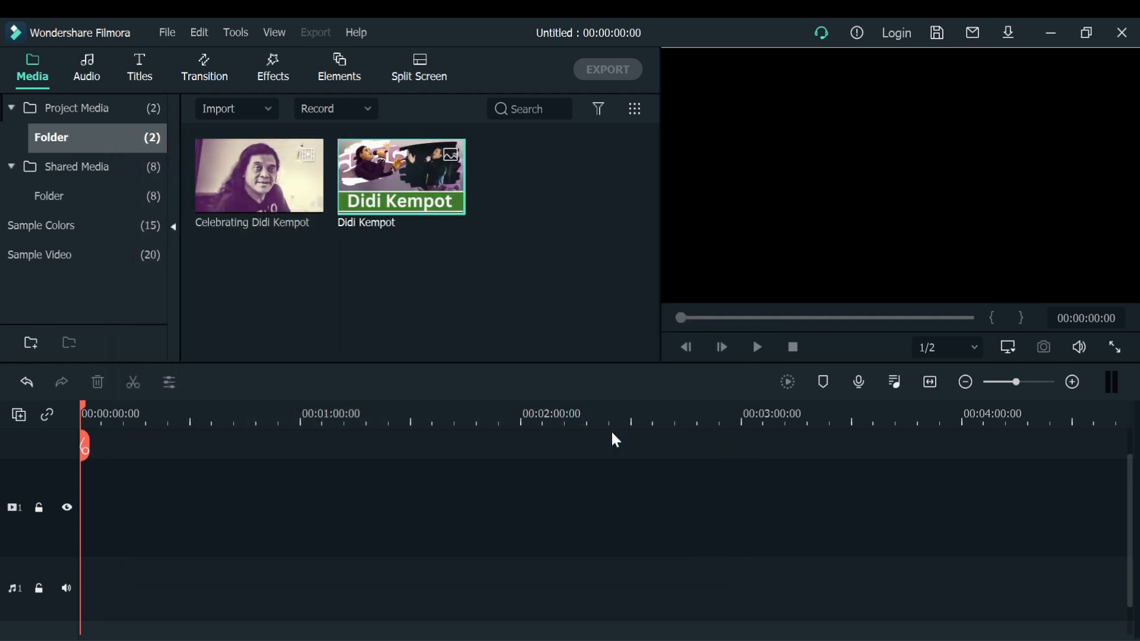
Import the My Audio97 audio file from Downloads into the project media
{"action": "right_click", "coordinate": [562, 276]}
{"action": "left_click", "coordinate": [583, 295]}
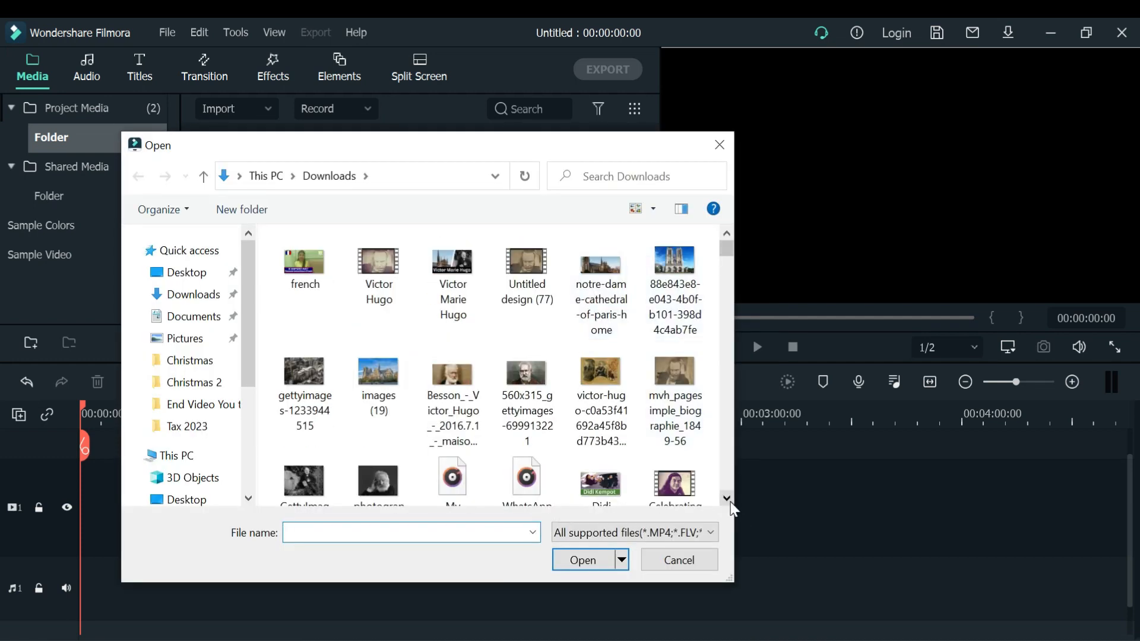
{"action": "left_click", "coordinate": [730, 501]}
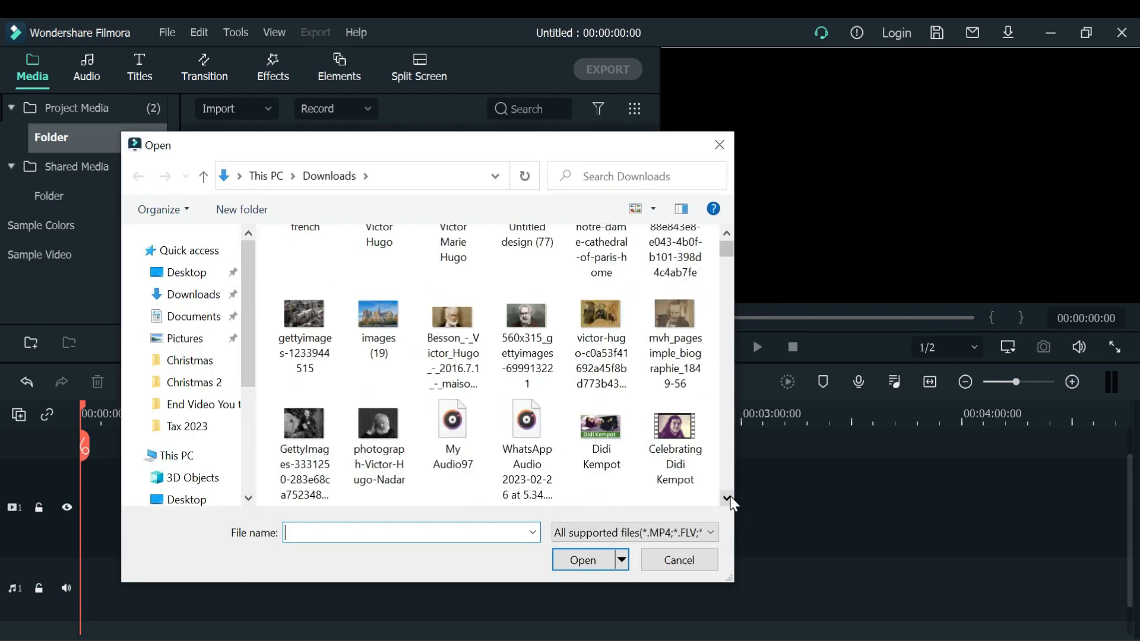
{"action": "left_click", "coordinate": [453, 419]}
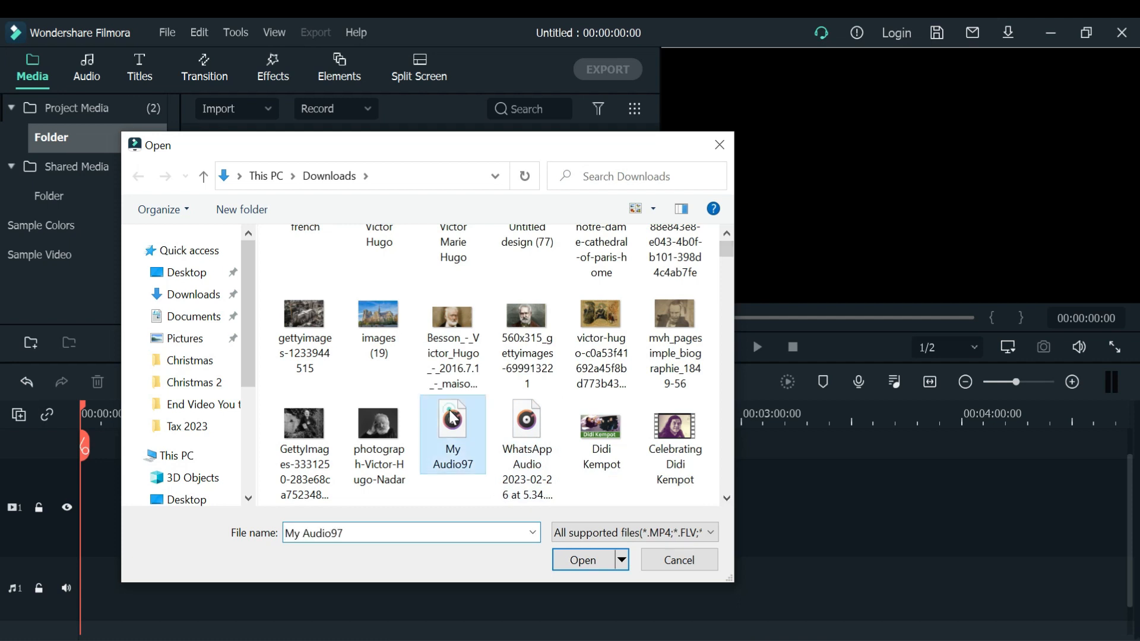
{"action": "double_click", "coordinate": [453, 418]}
Import the Kurt - Cheel music file from Downloads into the project media
{"action": "right_click", "coordinate": [473, 290]}
{"action": "left_click", "coordinate": [496, 307]}
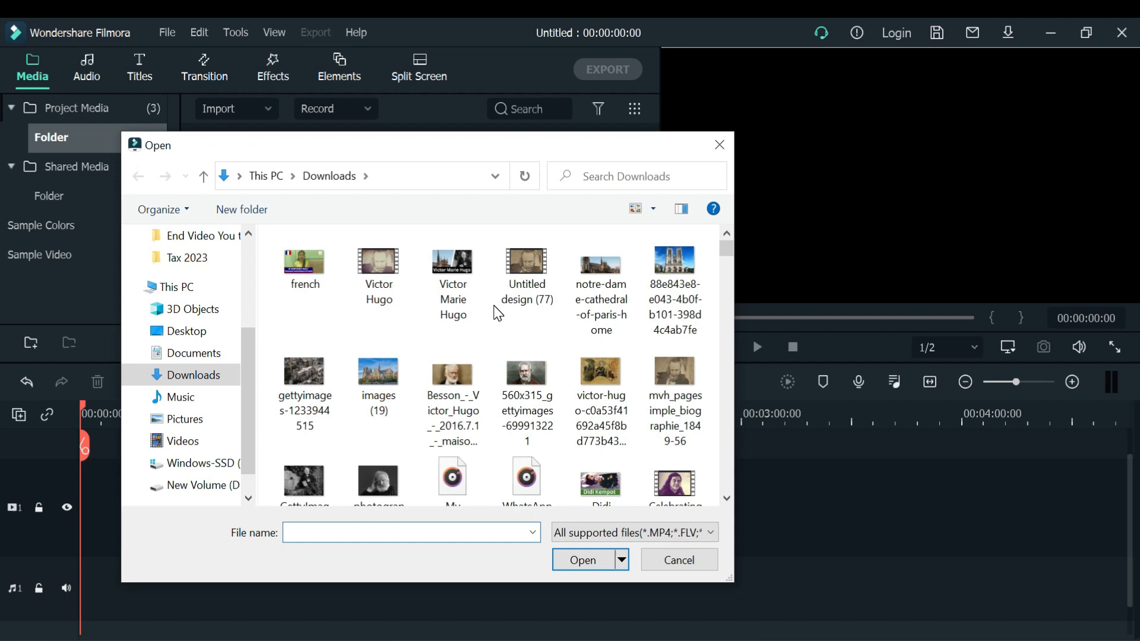
{"action": "left_click", "coordinate": [726, 498]}
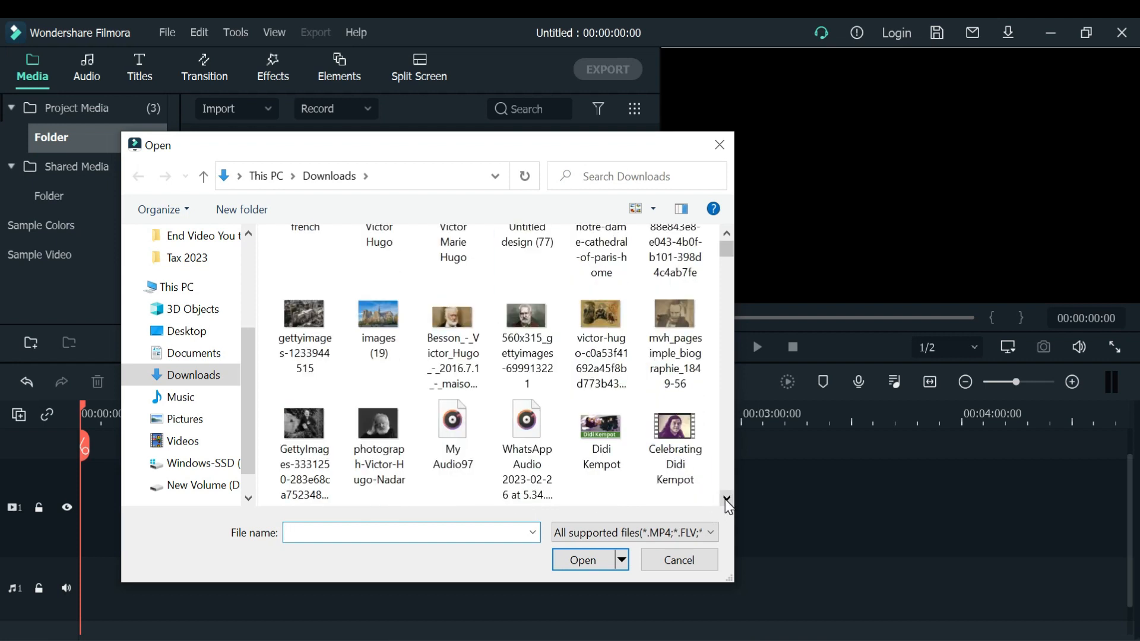
{"action": "left_click", "coordinate": [725, 498]}
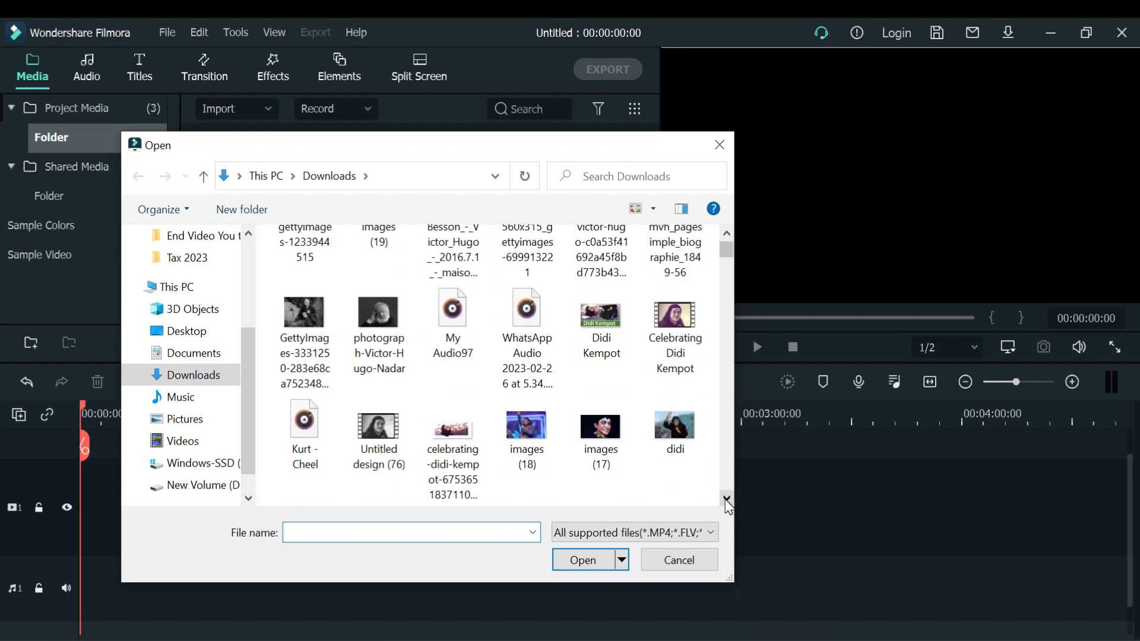
{"action": "double_click", "coordinate": [304, 425]}
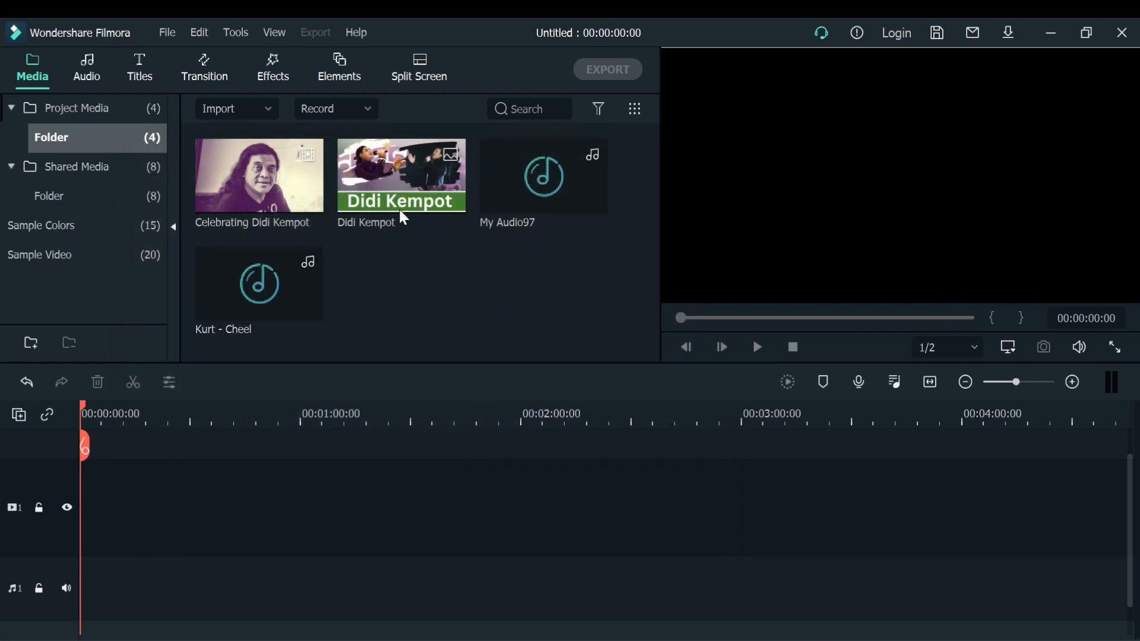
Place the Didi Kempot image at the start of video track 1, followed directly by the Celebrating Didi Kempot video
{"action": "left_click_drag", "start_coordinate": [450, 203], "coordinate": [98, 579]}
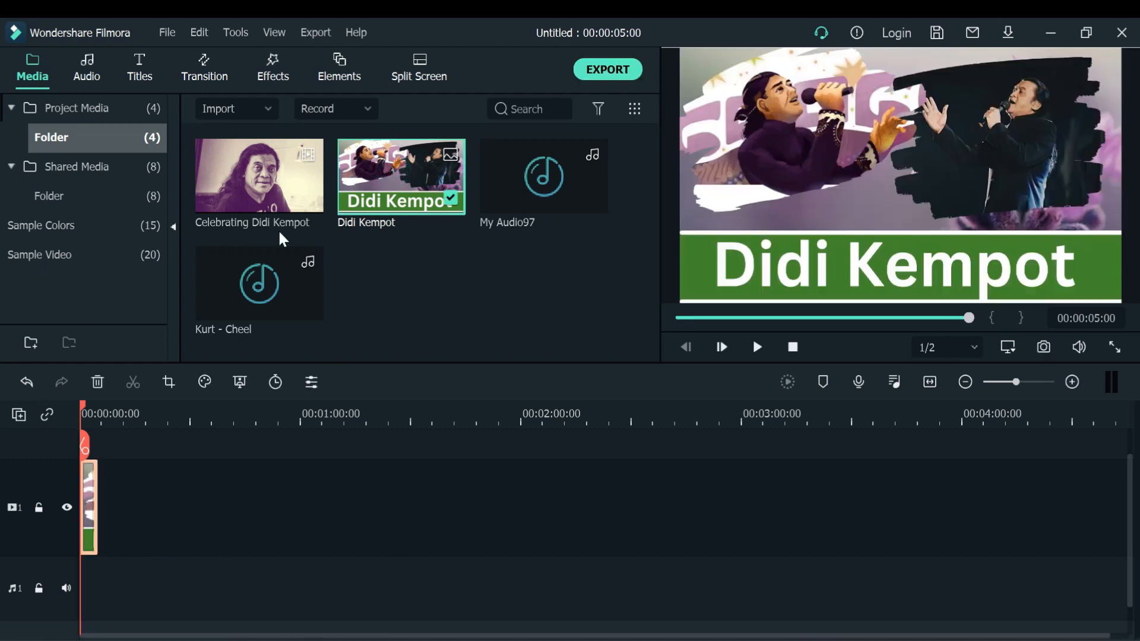
{"action": "left_click_drag", "start_coordinate": [259, 162], "coordinate": [117, 493]}
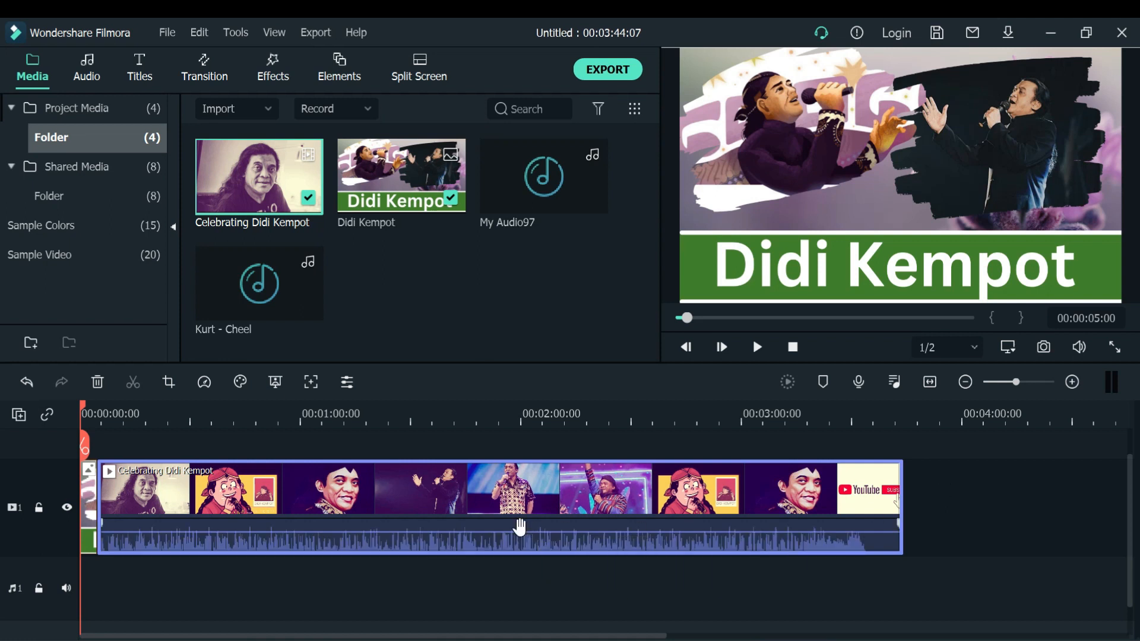
Detach the audio from the Celebrating Didi Kempot clip and delete the detached audio
{"action": "right_click", "coordinate": [525, 534]}
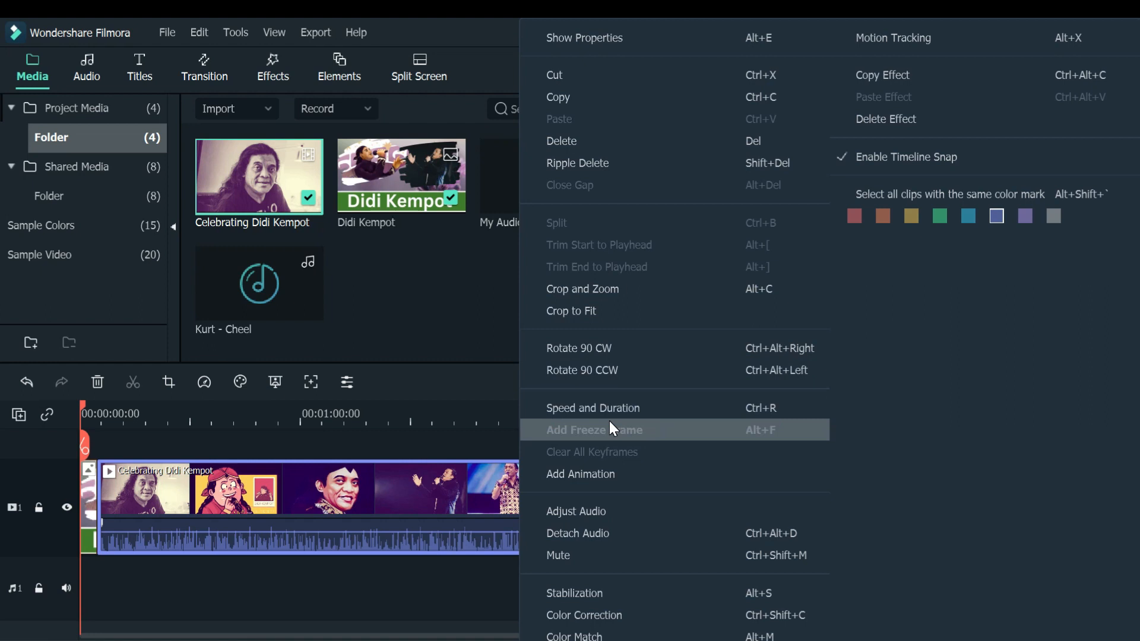
{"action": "left_click", "coordinate": [597, 533]}
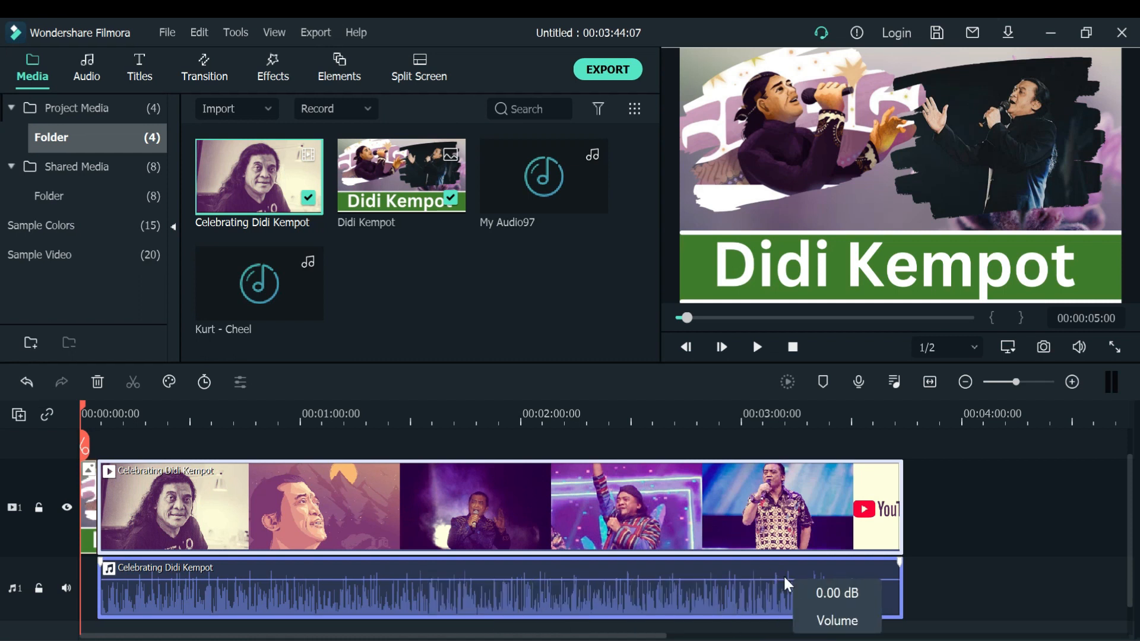
{"action": "key", "text": "Delete"}
{"action": "key", "text": "ctrl+z"}
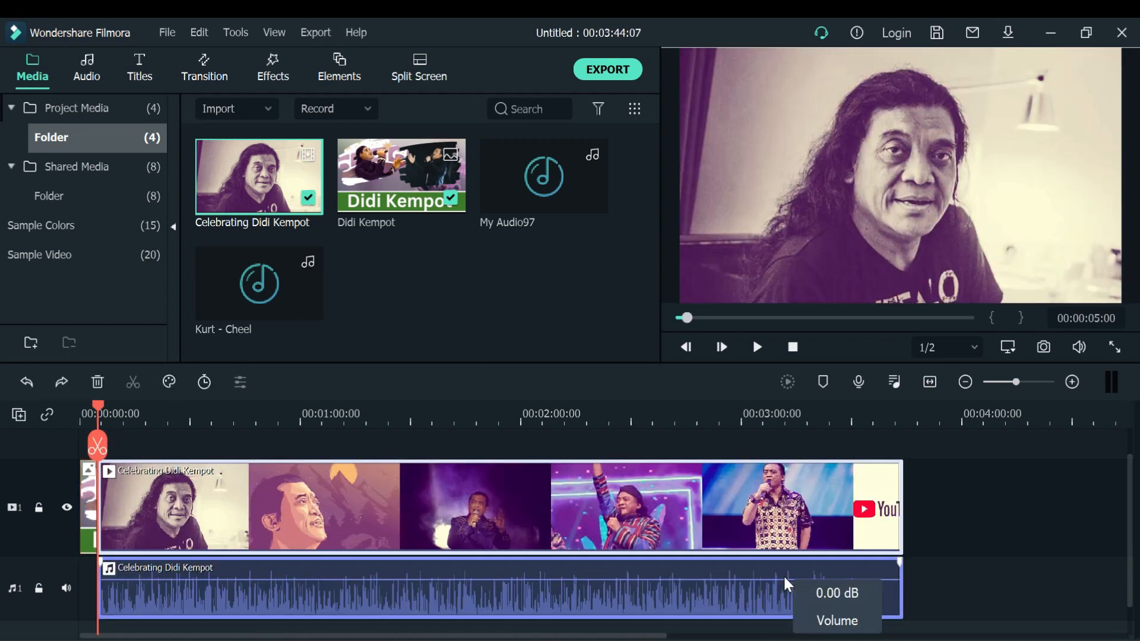
{"action": "left_click", "coordinate": [624, 602]}
{"action": "key", "text": "Delete"}
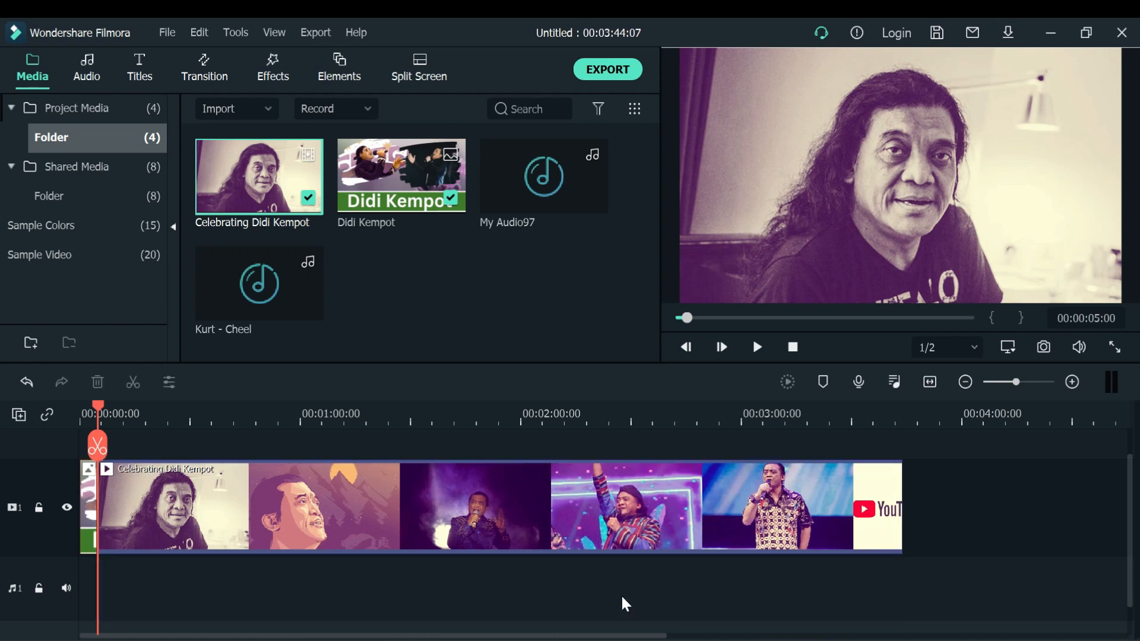
Split the Celebrating Didi Kempot clip at 00:03:15:21 and delete the part after the cut
{"action": "left_click_drag", "start_coordinate": [689, 318], "coordinate": [933, 369]}
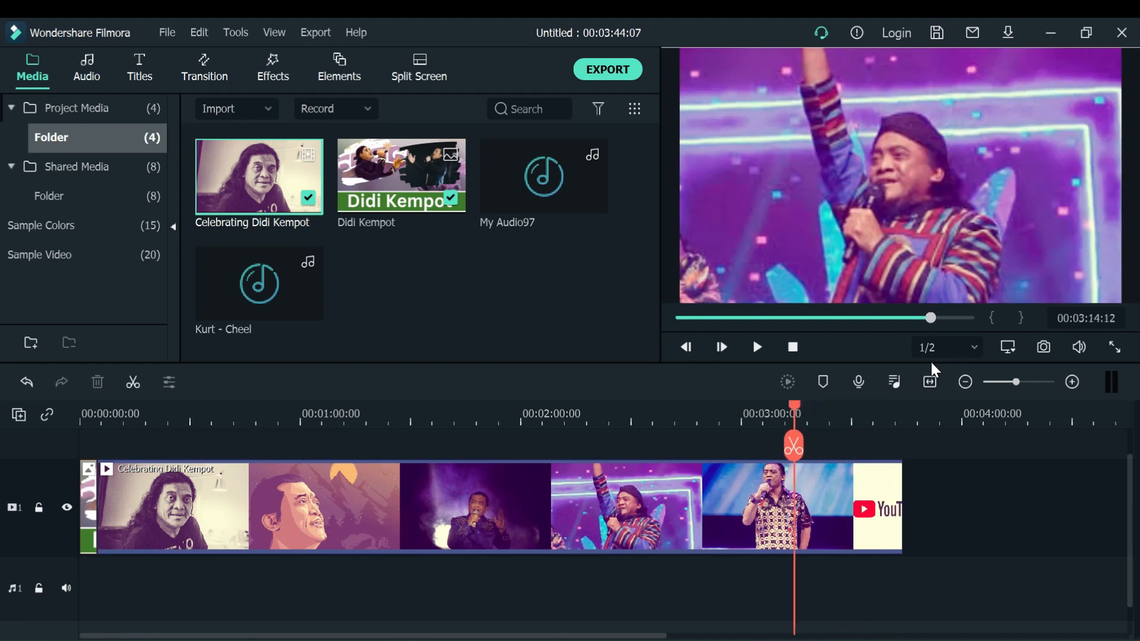
{"action": "left_click", "coordinate": [756, 349]}
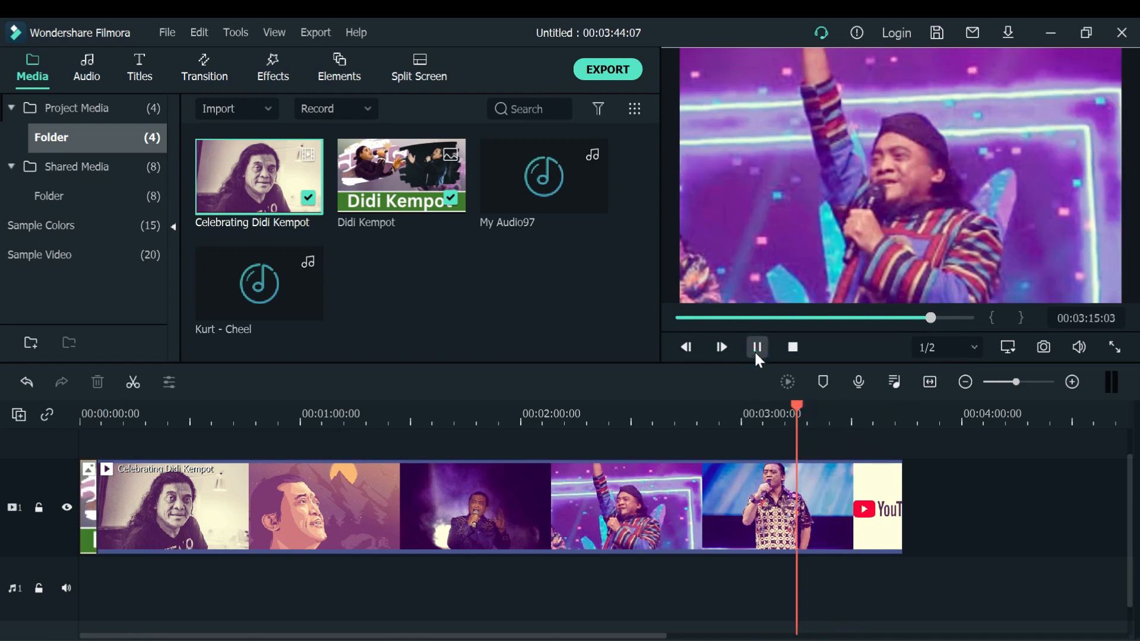
{"action": "left_click", "coordinate": [756, 349]}
{"action": "left_click", "coordinate": [799, 445]}
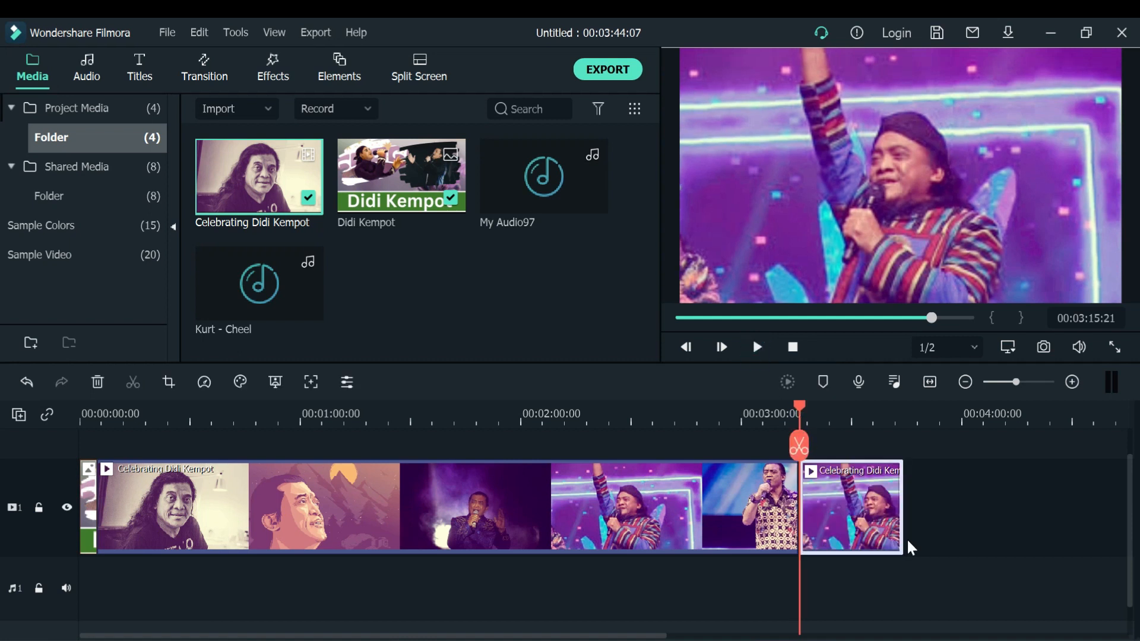
{"action": "key", "text": "Delete"}
Import End video from the End Video You tube folder and place it directly after the Celebrating Didi Kempot clip
{"action": "right_click", "coordinate": [475, 270]}
{"action": "left_click", "coordinate": [515, 297]}
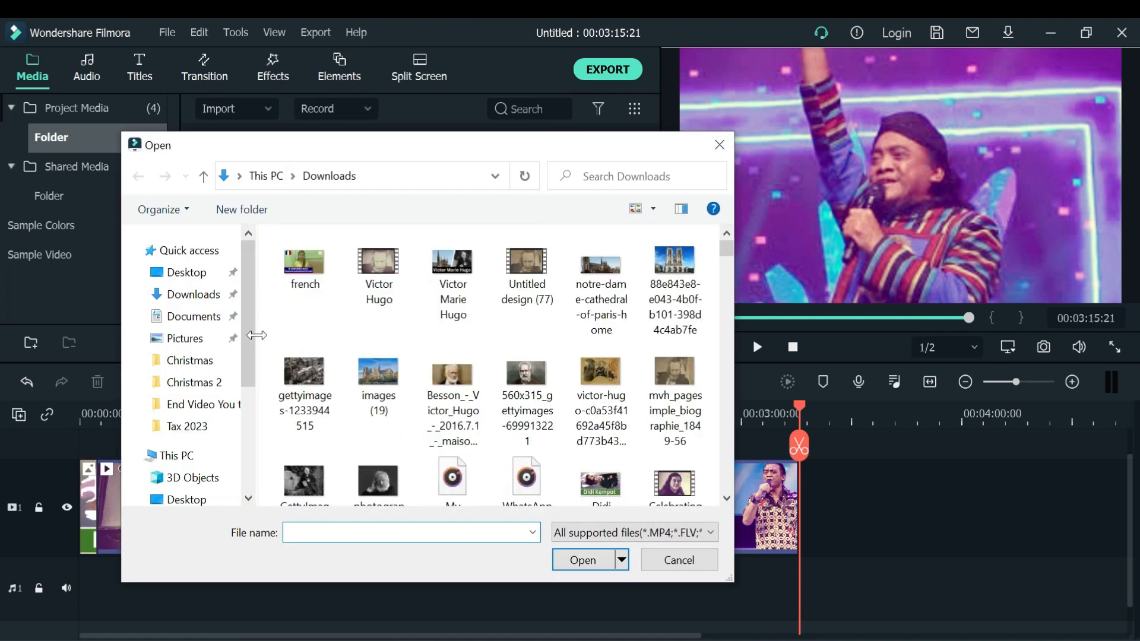
{"action": "scroll", "coordinate": [250, 334], "scroll_direction": "down", "scroll_amount": 1}
{"action": "left_click", "coordinate": [205, 348]}
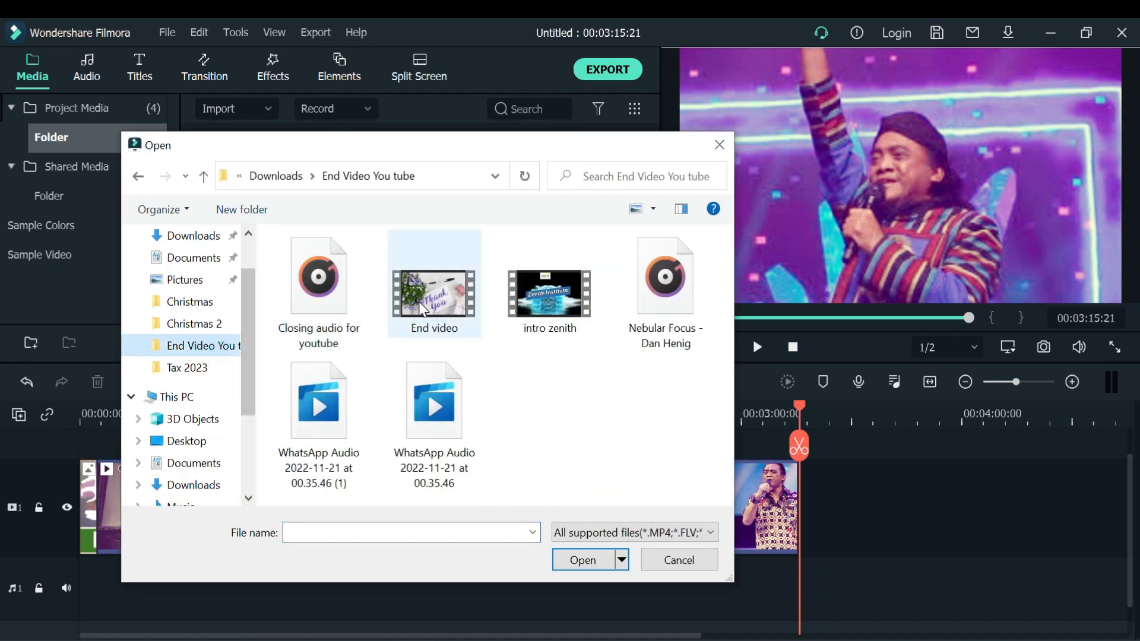
{"action": "double_click", "coordinate": [433, 320]}
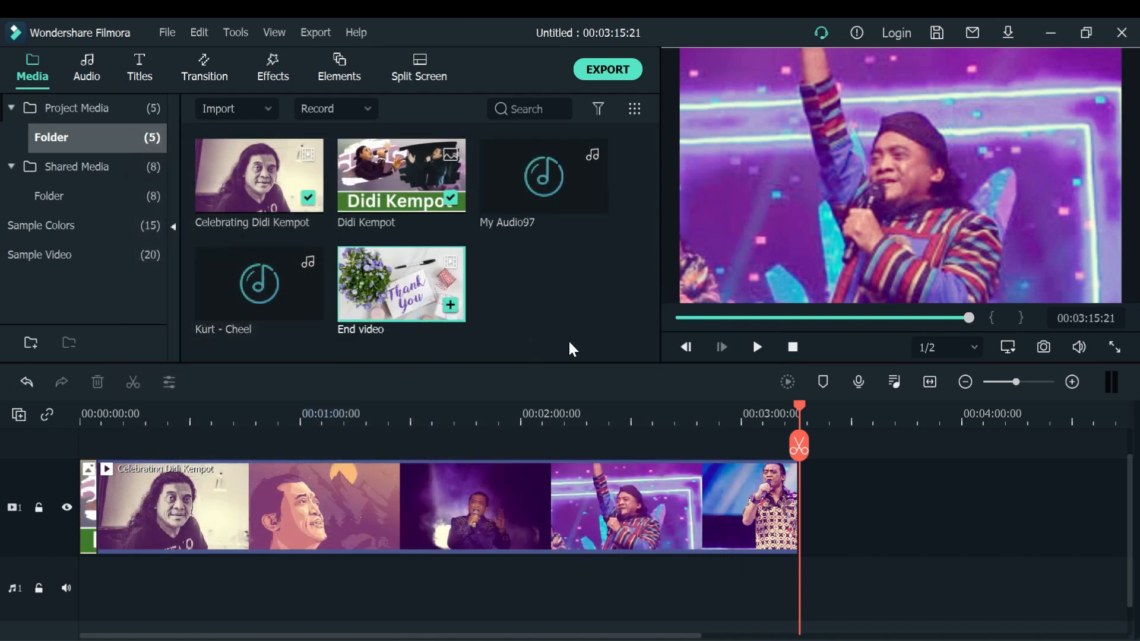
{"action": "left_click_drag", "start_coordinate": [405, 292], "coordinate": [797, 506]}
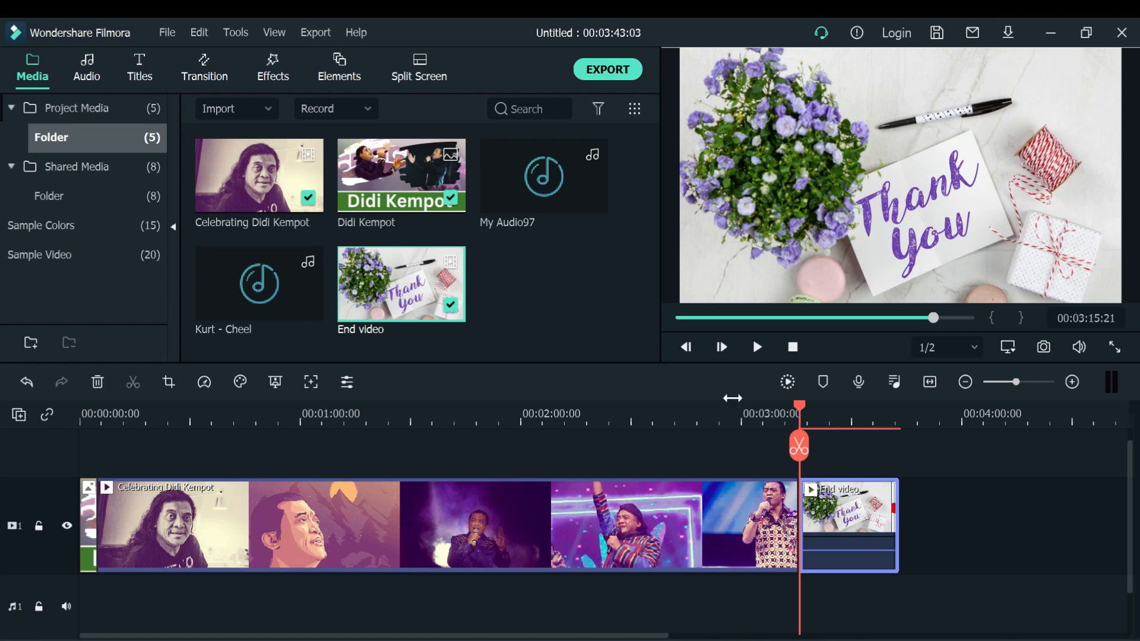
Detach the audio from the End video clip and delete the detached audio
{"action": "right_click", "coordinate": [858, 541]}
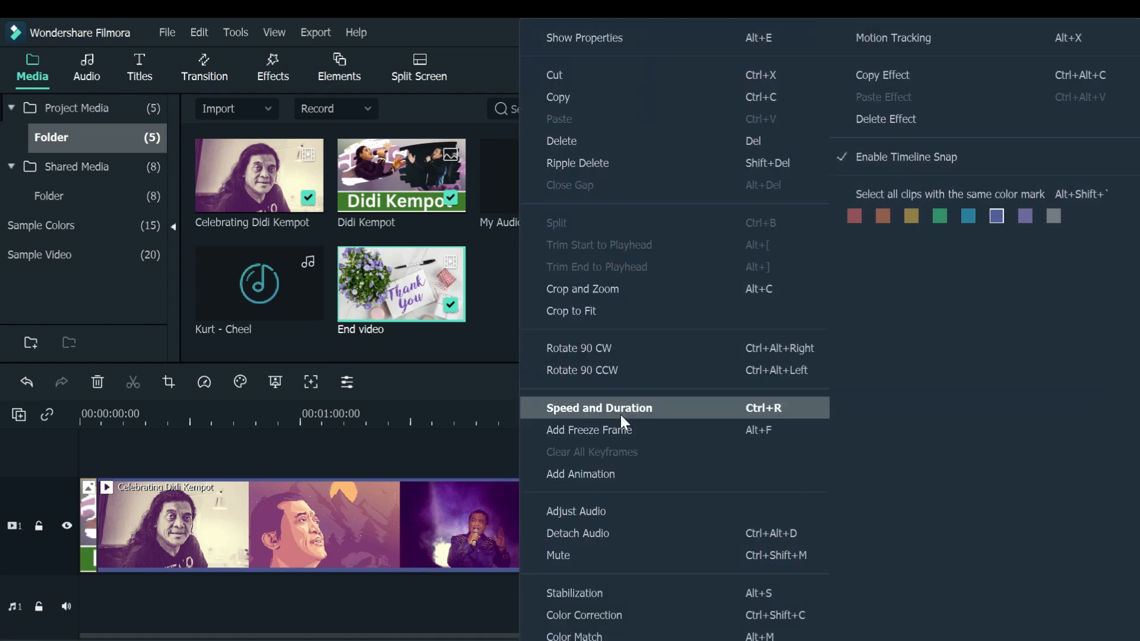
{"action": "left_click", "coordinate": [632, 533]}
{"action": "scroll", "coordinate": [772, 523], "scroll_direction": "down", "scroll_amount": 2}
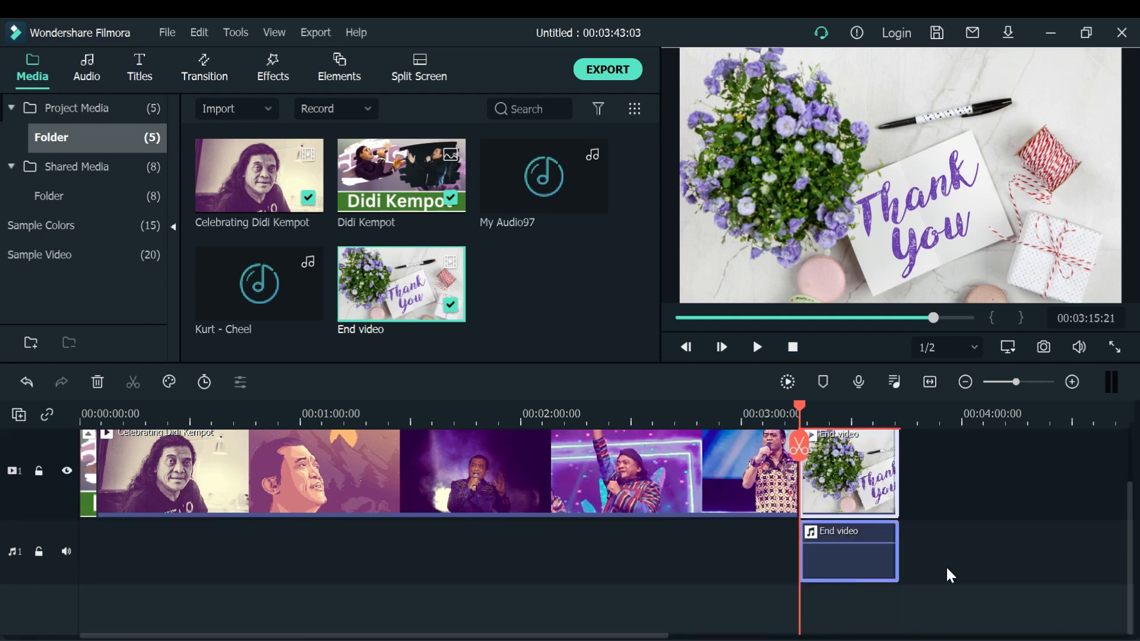
{"action": "key", "text": "Delete"}
{"action": "key", "text": "ctrl+z"}
{"action": "key", "text": "Delete"}
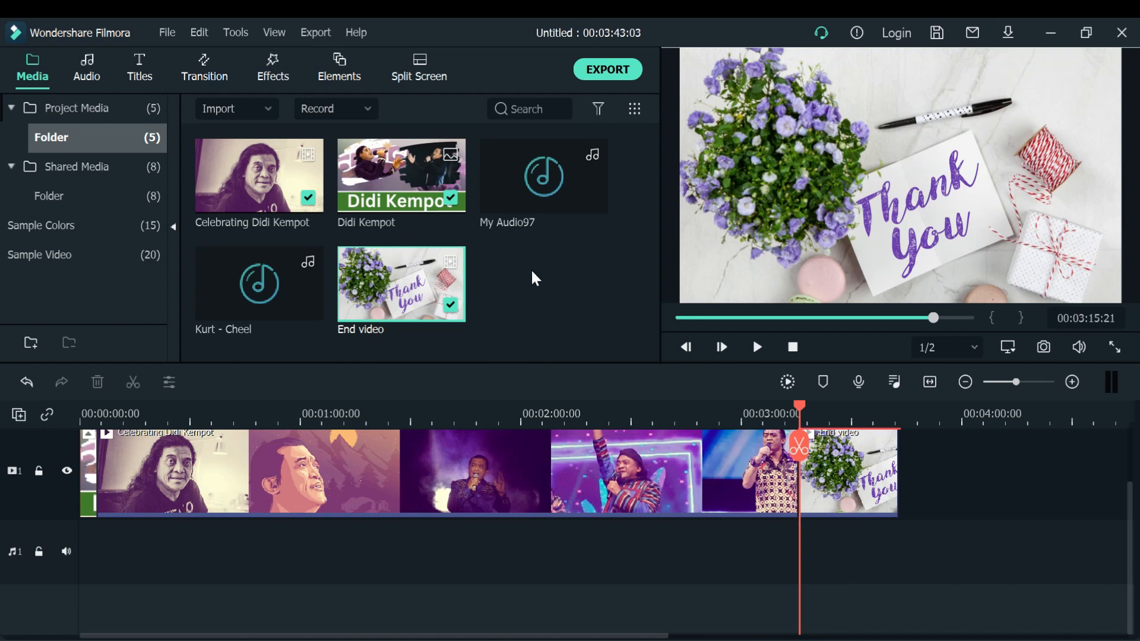
Place My Audio97 at the start of audio track 1, raise its volume slightly and preview the opening
{"action": "left_click_drag", "start_coordinate": [530, 181], "coordinate": [71, 547]}
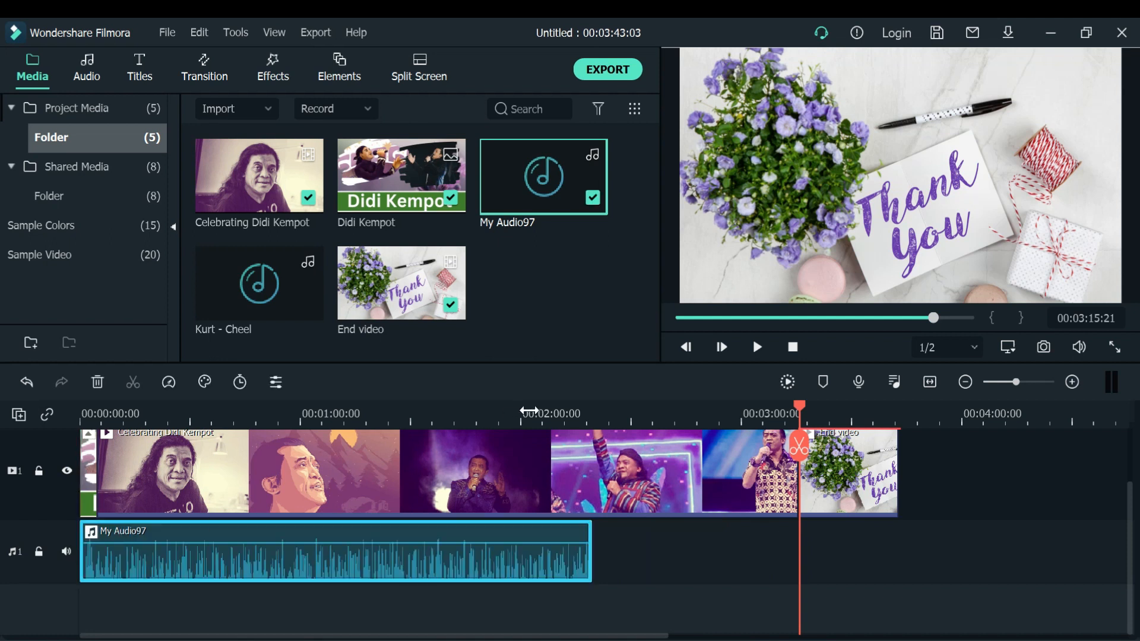
{"action": "mouse_move", "coordinate": [514, 541]}
{"action": "left_mouse_down"}
{"action": "mouse_move", "coordinate": [514, 522]}
{"action": "mouse_move", "coordinate": [514, 531]}
{"action": "left_mouse_up"}
{"action": "left_click", "coordinate": [695, 551]}
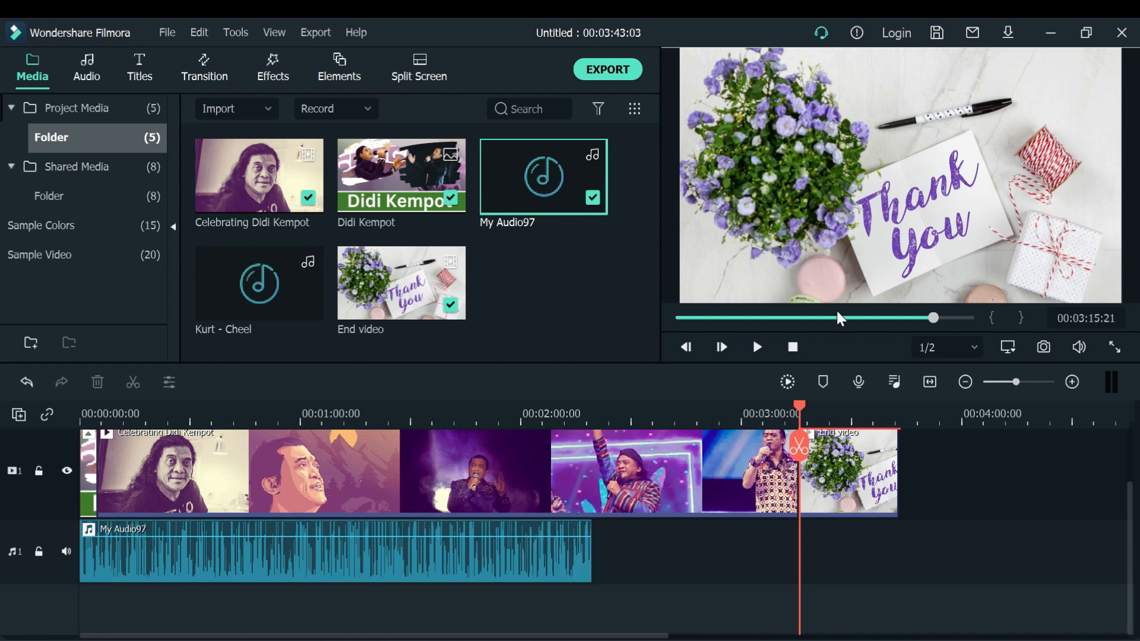
{"action": "left_click", "coordinate": [793, 346]}
{"action": "left_click", "coordinate": [761, 345]}
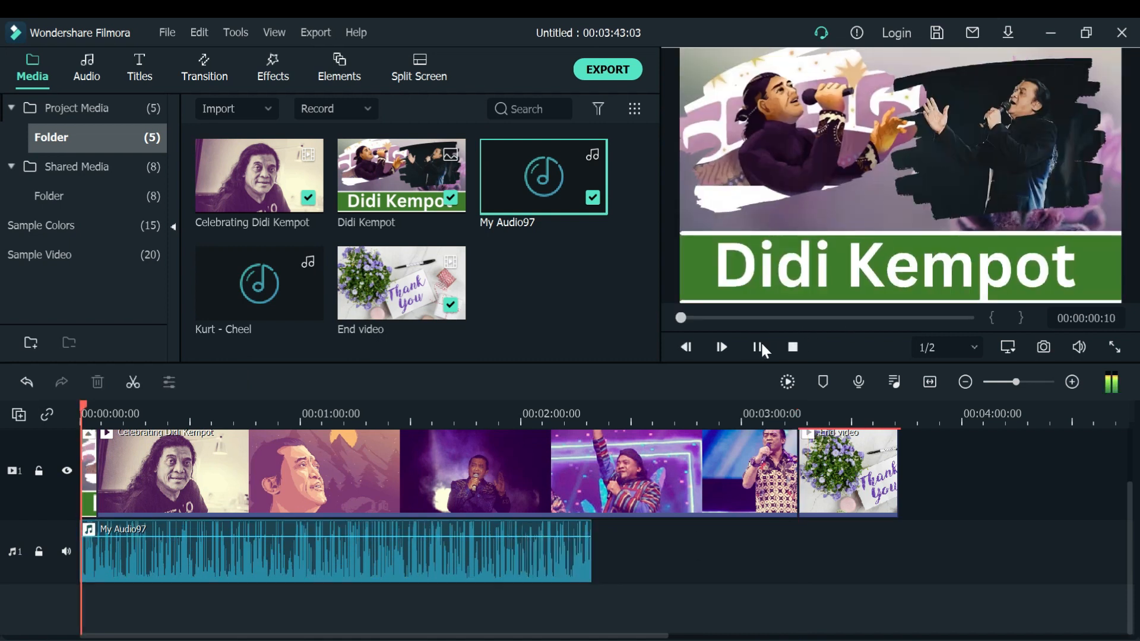
{"action": "left_click", "coordinate": [760, 346]}
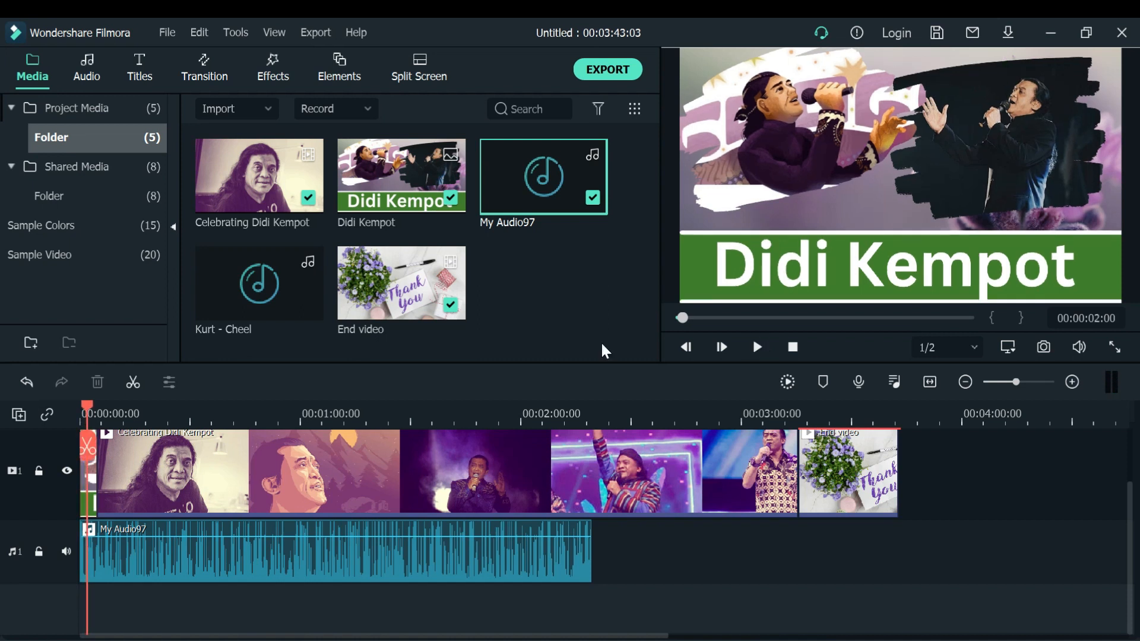
{"action": "left_click", "coordinate": [553, 294]}
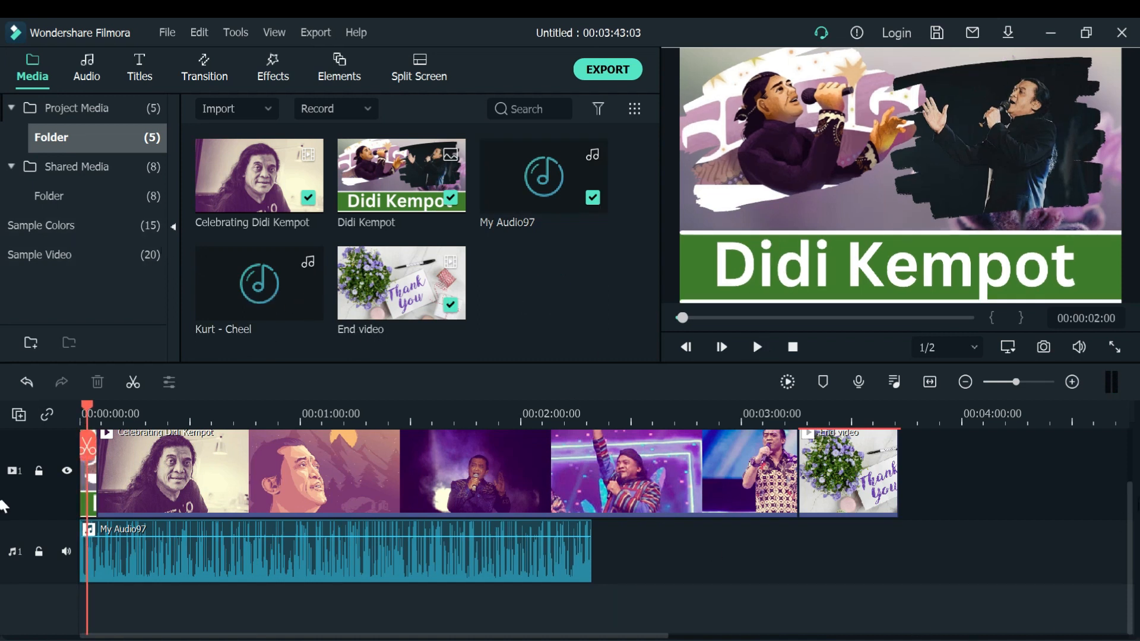
Add Kurt - Cheel at the start of audio track 2 and trim its end to match the end of My Audio97
{"action": "left_click_drag", "start_coordinate": [252, 290], "coordinate": [30, 588]}
{"action": "scroll", "coordinate": [22, 459], "scroll_direction": "down", "scroll_amount": 1}
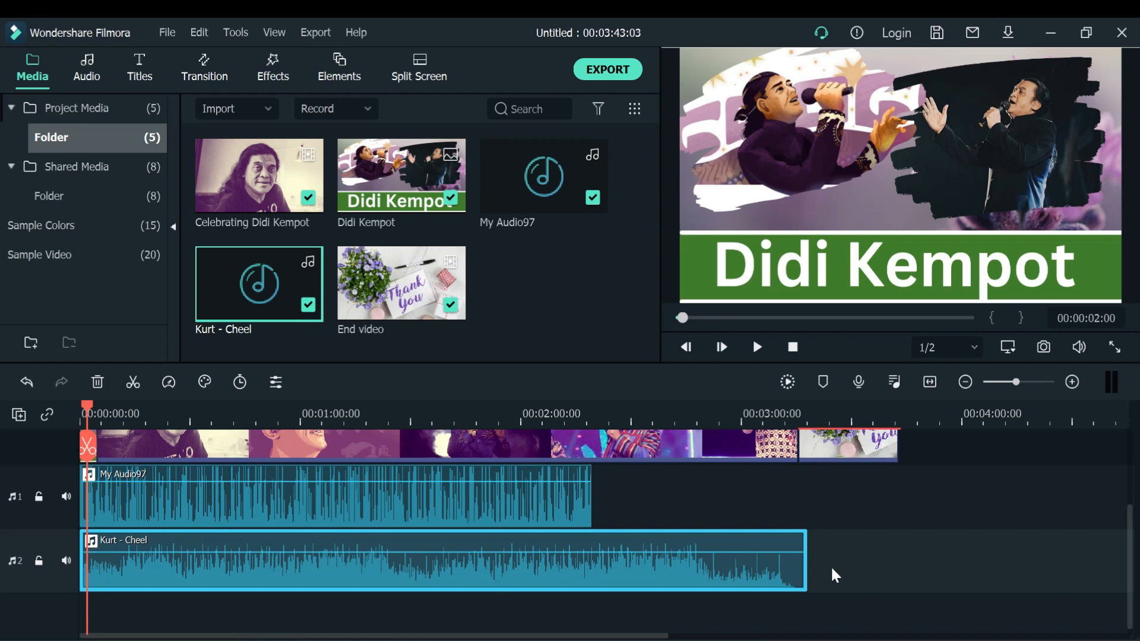
{"action": "left_click_drag", "start_coordinate": [806, 562], "coordinate": [594, 558]}
Lower the volume of the Kurt - Cheel clip under the My Audio97 track and preview the mix
{"action": "left_click_drag", "start_coordinate": [508, 553], "coordinate": [509, 564]}
{"action": "left_click", "coordinate": [757, 346]}
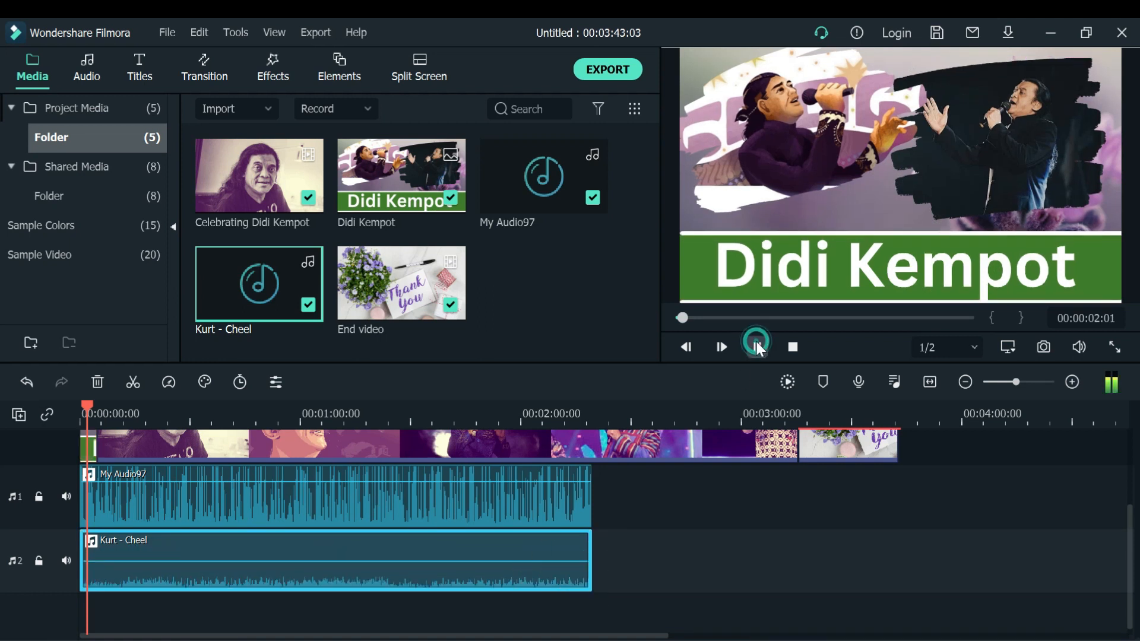
{"action": "left_click", "coordinate": [757, 344]}
Add a second Kurt - Cheel clip directly after the first on audio track 2 and trim its end to the end of the video
{"action": "left_click_drag", "start_coordinate": [257, 272], "coordinate": [600, 555]}
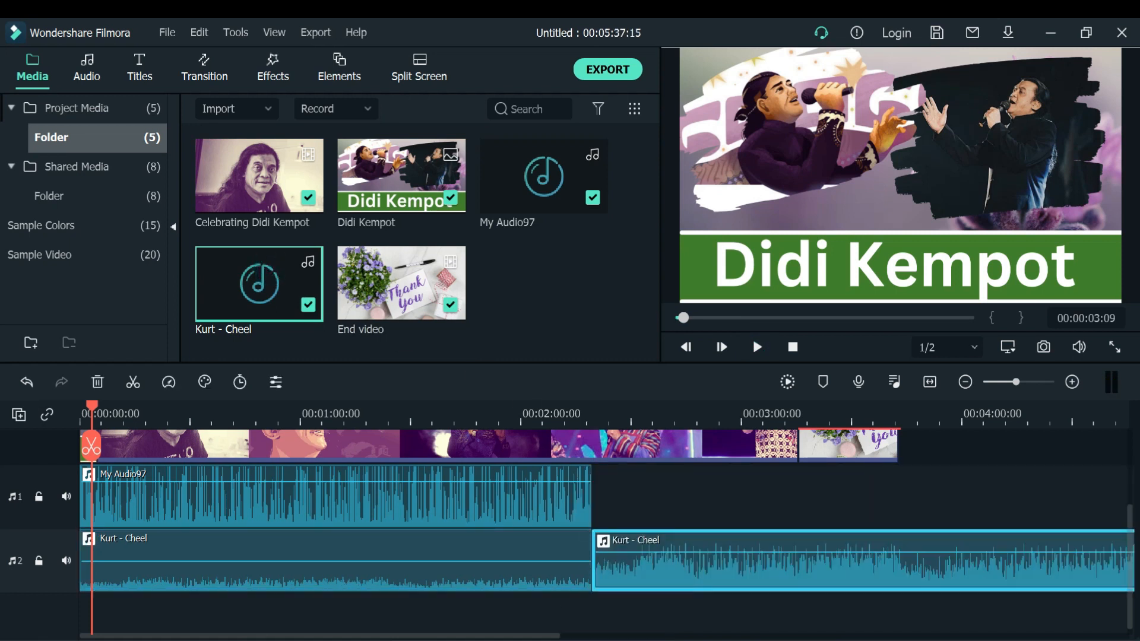
{"action": "left_click_drag", "start_coordinate": [532, 637], "coordinate": [672, 635]}
{"action": "left_click_drag", "start_coordinate": [1010, 552], "coordinate": [598, 551]}
Apply a 12.80 s fade-out to the second Kurt - Cheel clip
{"action": "double_click", "coordinate": [528, 572]}
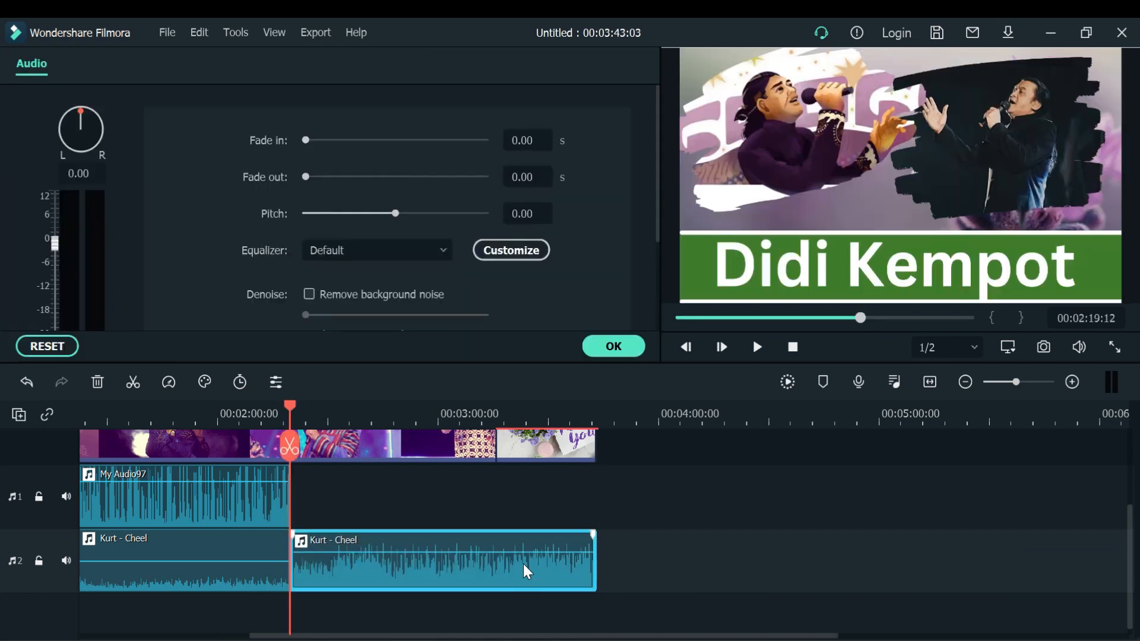
{"action": "left_click_drag", "start_coordinate": [307, 177], "coordinate": [333, 176]}
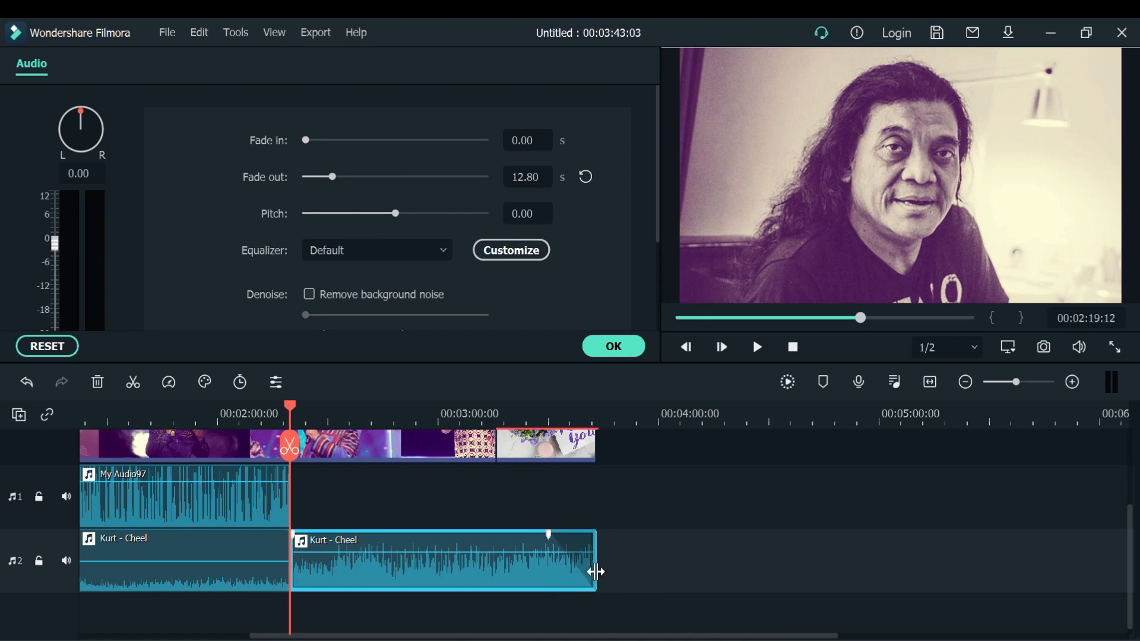
{"action": "left_click", "coordinate": [612, 354]}
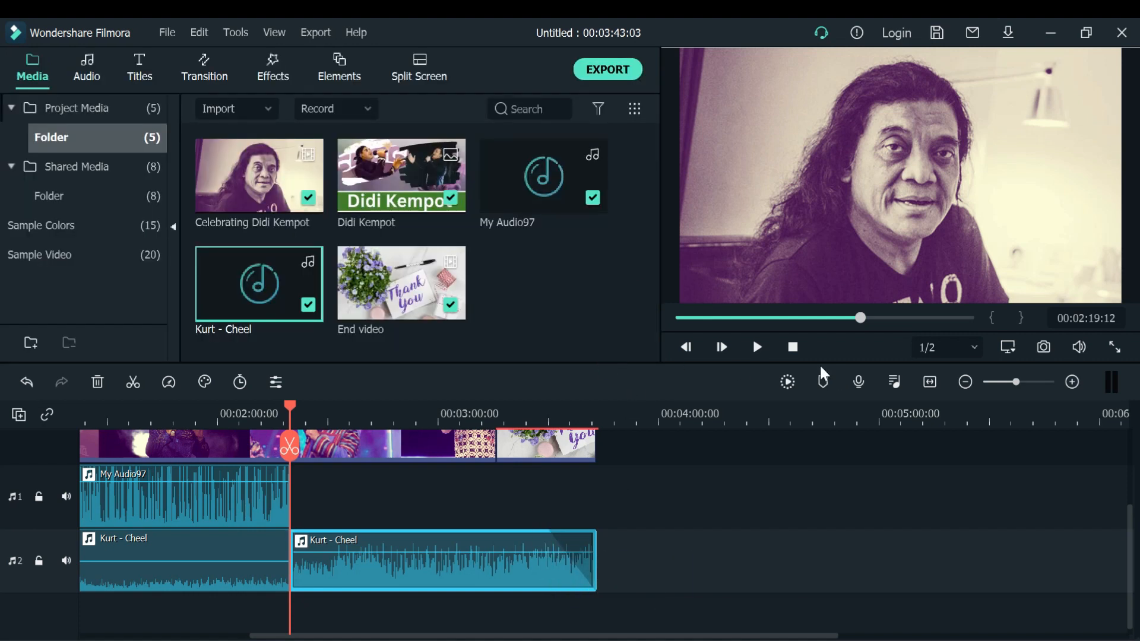
Preview the whole project from the start, sampling several points through to the thank-you ending
{"action": "left_click", "coordinate": [793, 348]}
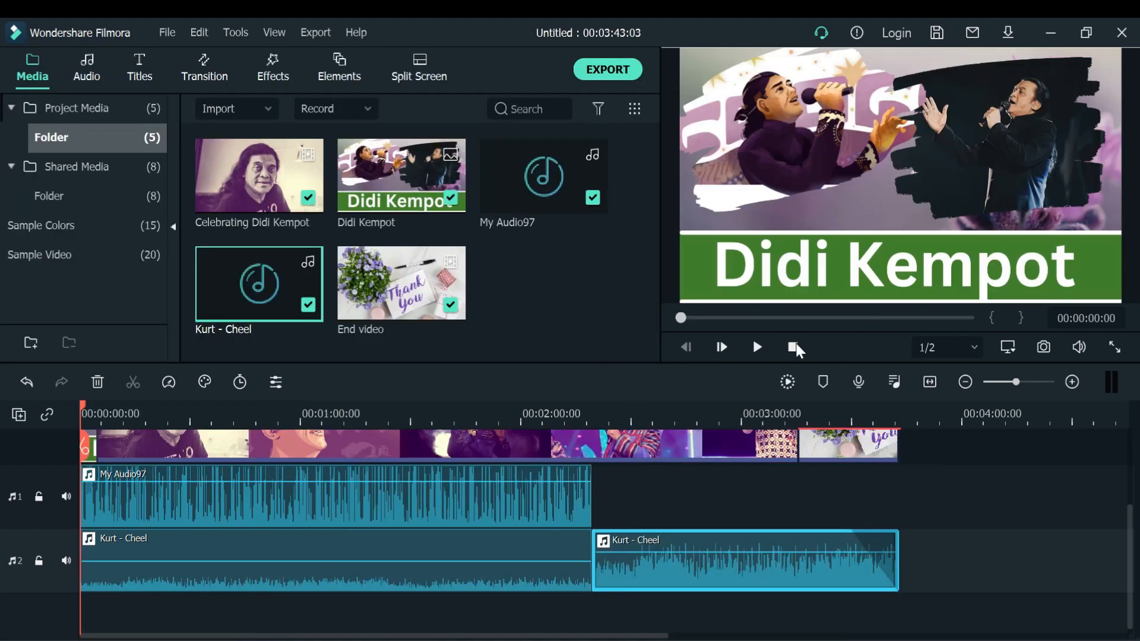
{"action": "left_click", "coordinate": [756, 346]}
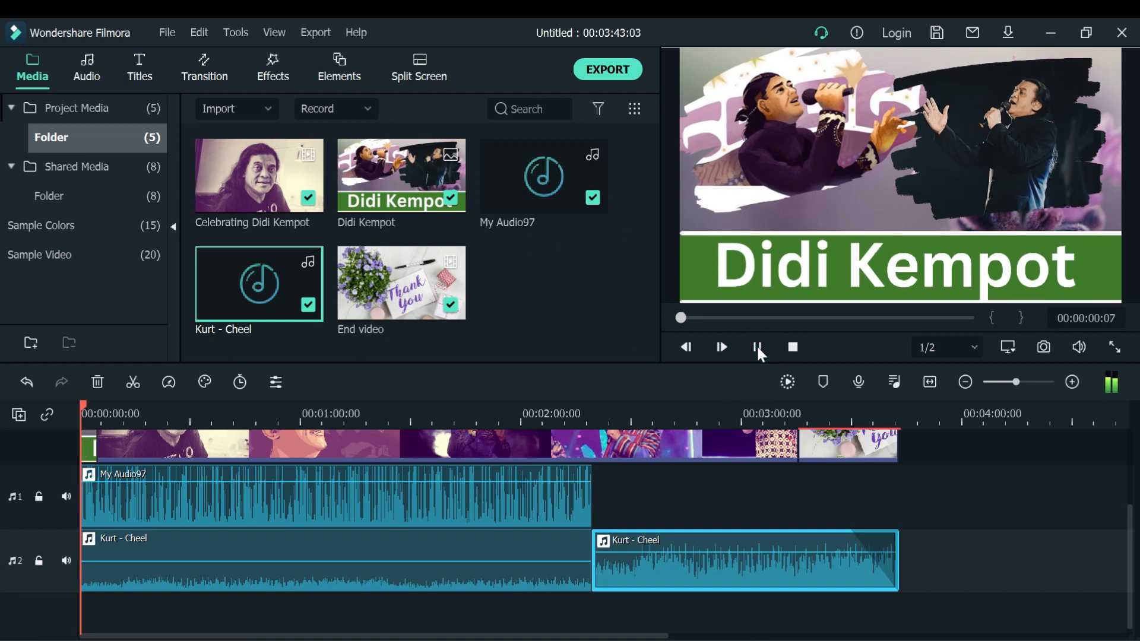
{"action": "left_click", "coordinate": [710, 318]}
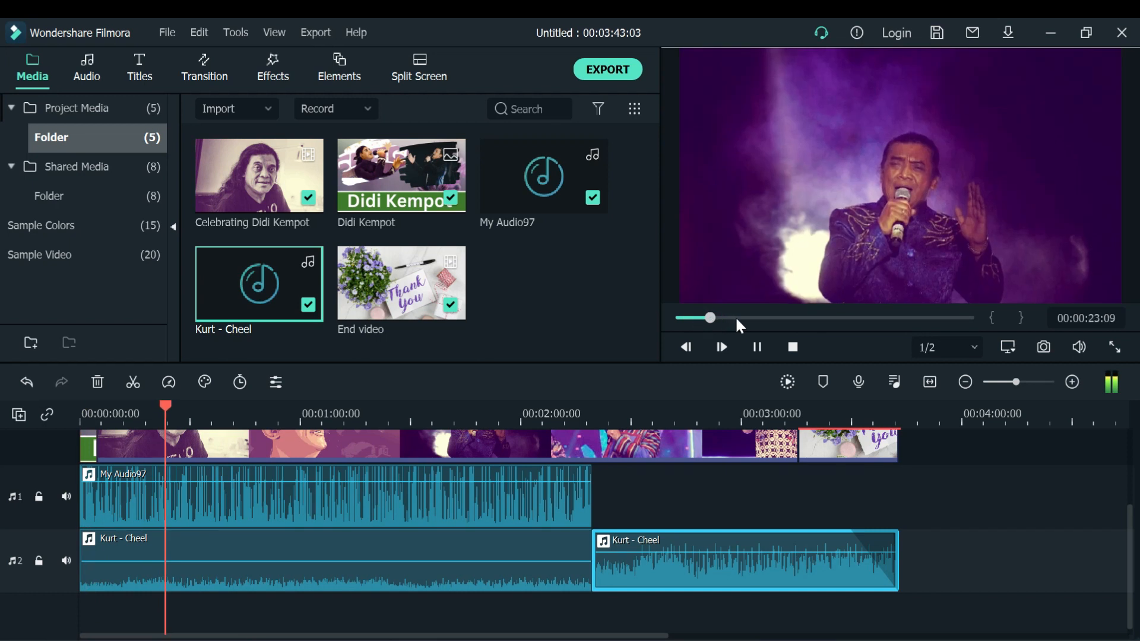
{"action": "left_click", "coordinate": [752, 318]}
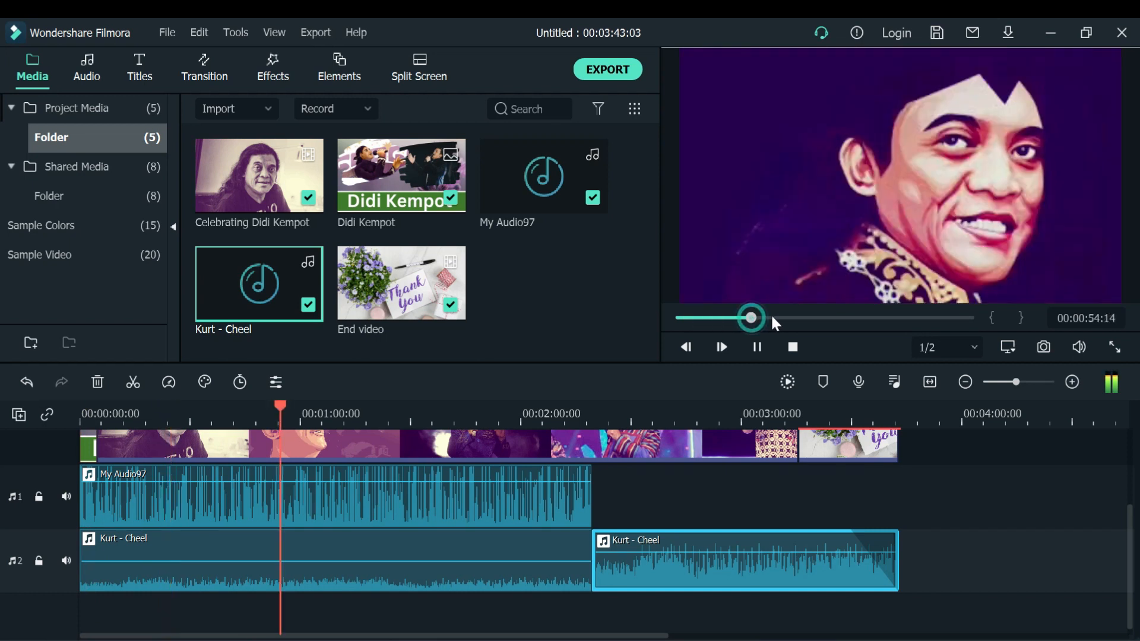
{"action": "left_click", "coordinate": [799, 317]}
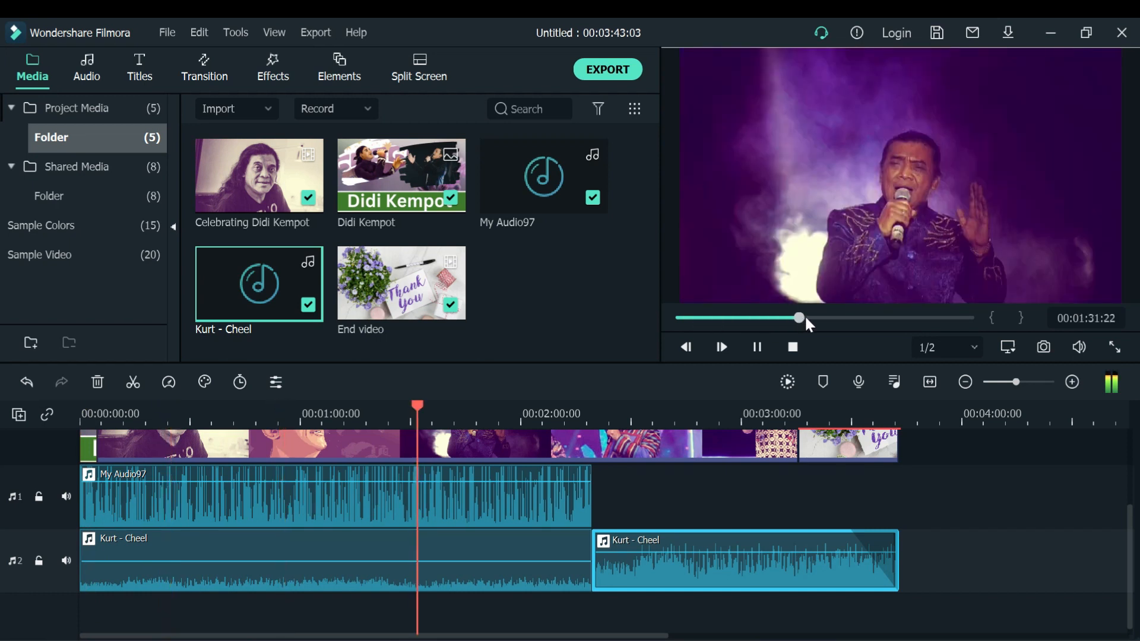
{"action": "left_click", "coordinate": [826, 318]}
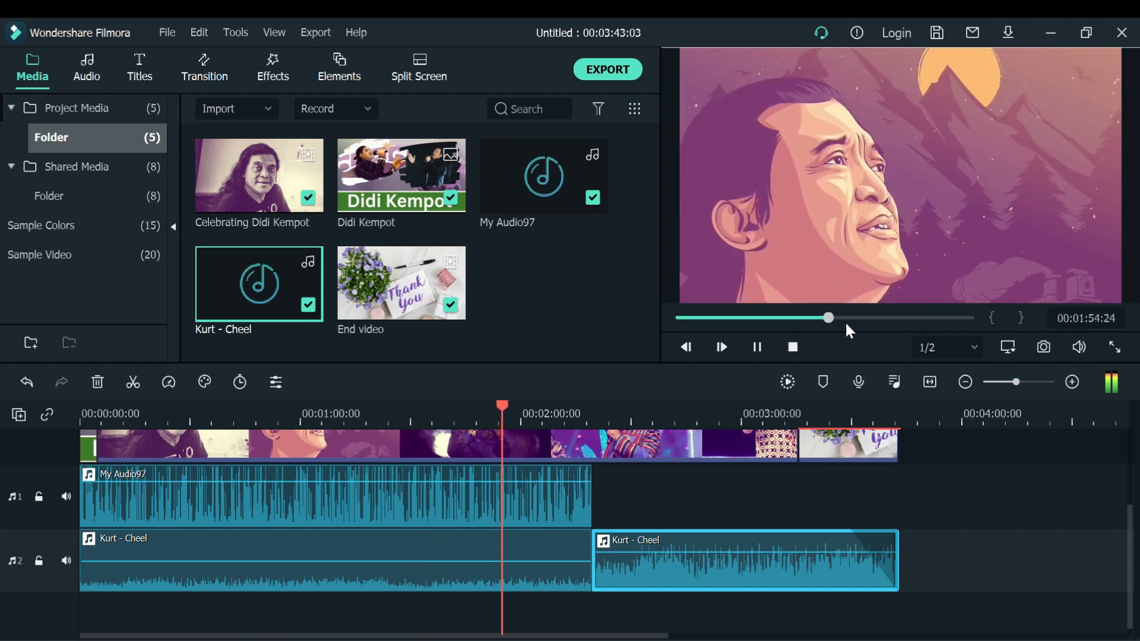
{"action": "left_click", "coordinate": [846, 319]}
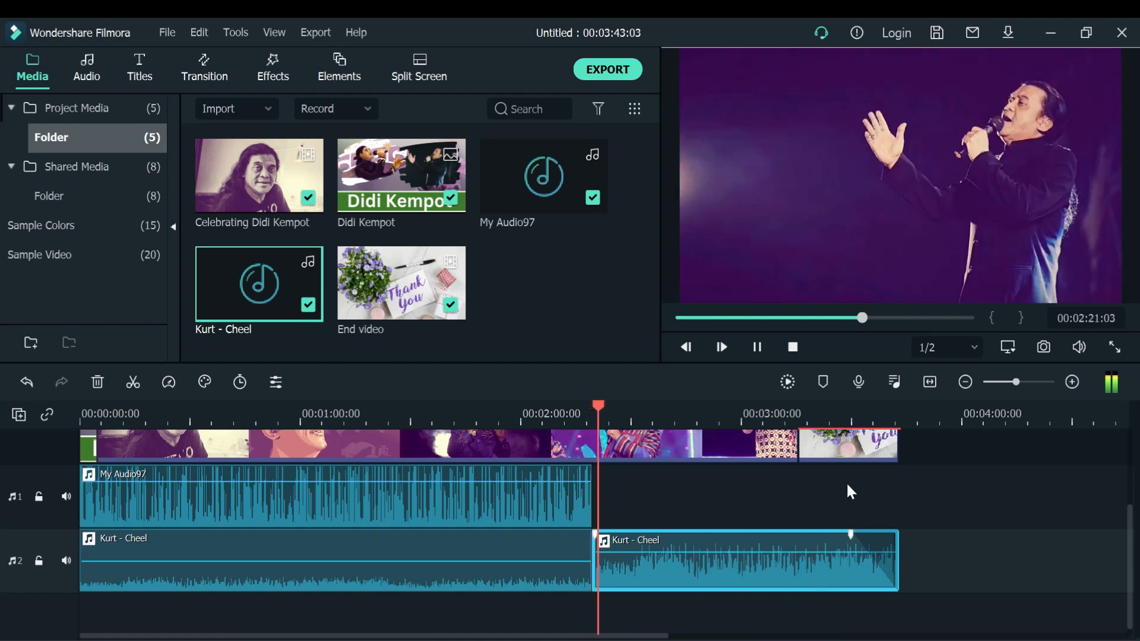
{"action": "left_click", "coordinate": [906, 318]}
{"action": "left_click", "coordinate": [937, 318]}
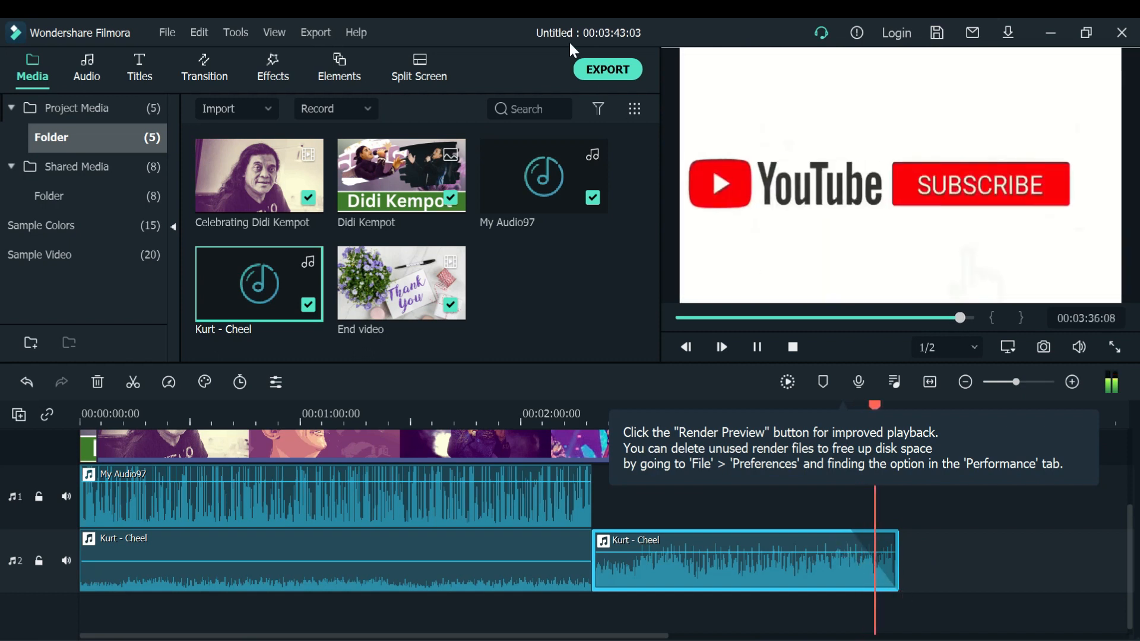
Open the local MP4 export options, check the save folder and accept the Better quality settings with H.264 at 1920x1080
{"action": "left_click", "coordinate": [624, 72]}
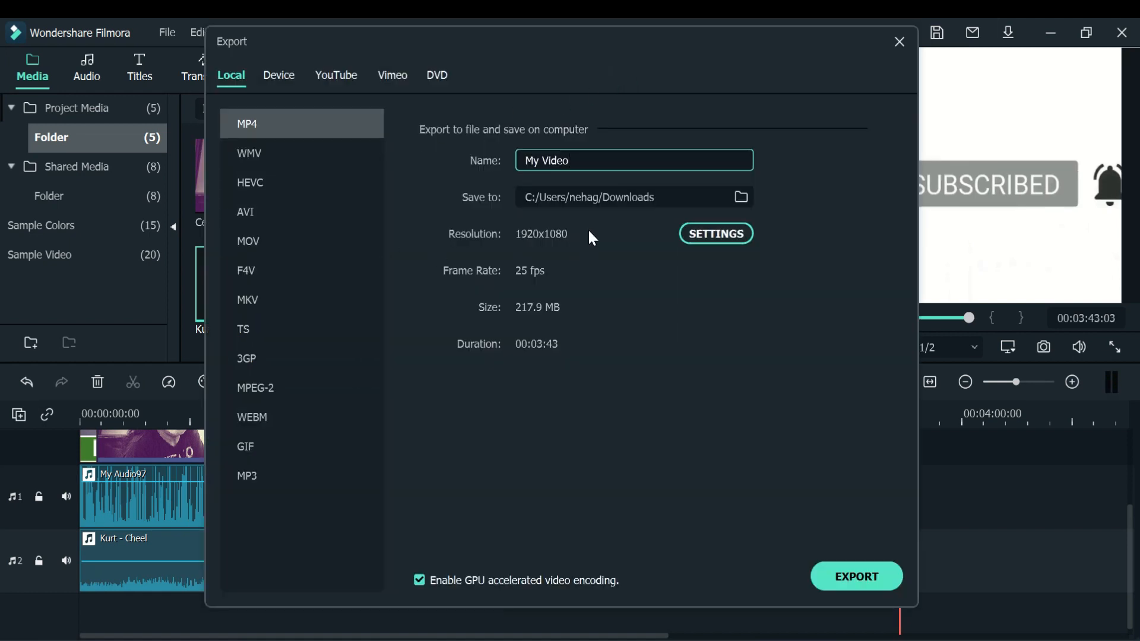
{"action": "left_click", "coordinate": [739, 197]}
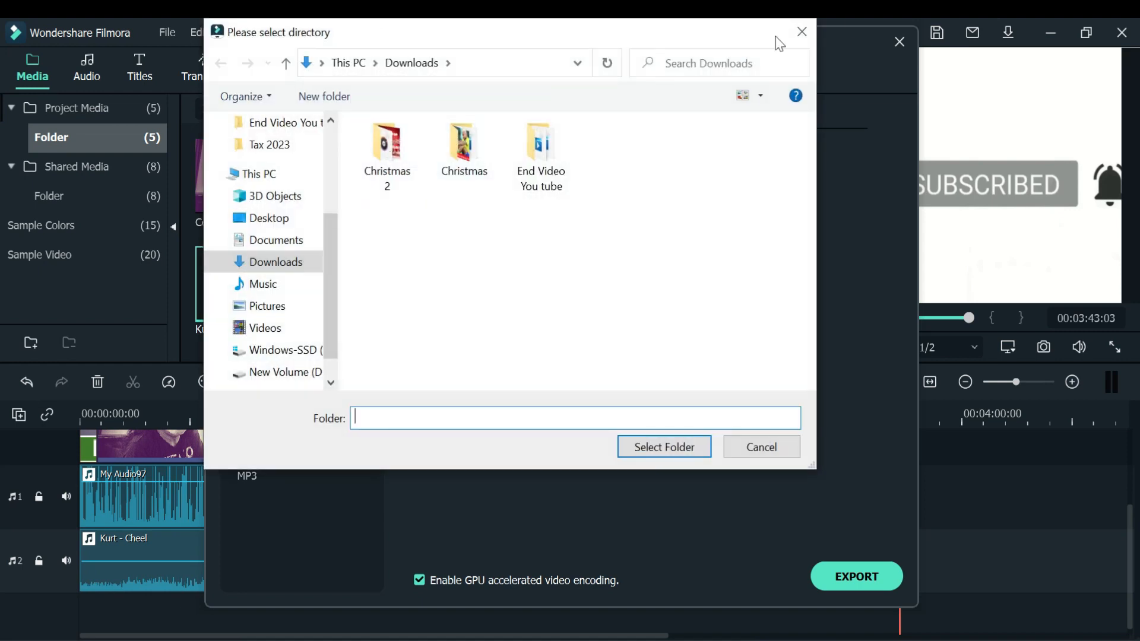
{"action": "left_click", "coordinate": [780, 448]}
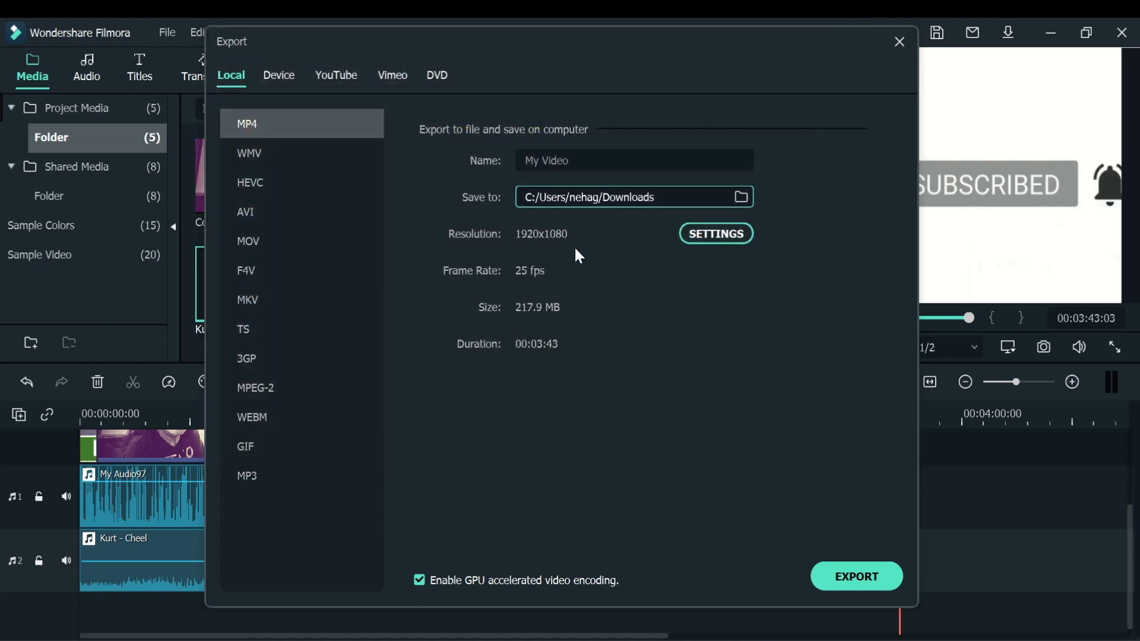
{"action": "left_click", "coordinate": [717, 235]}
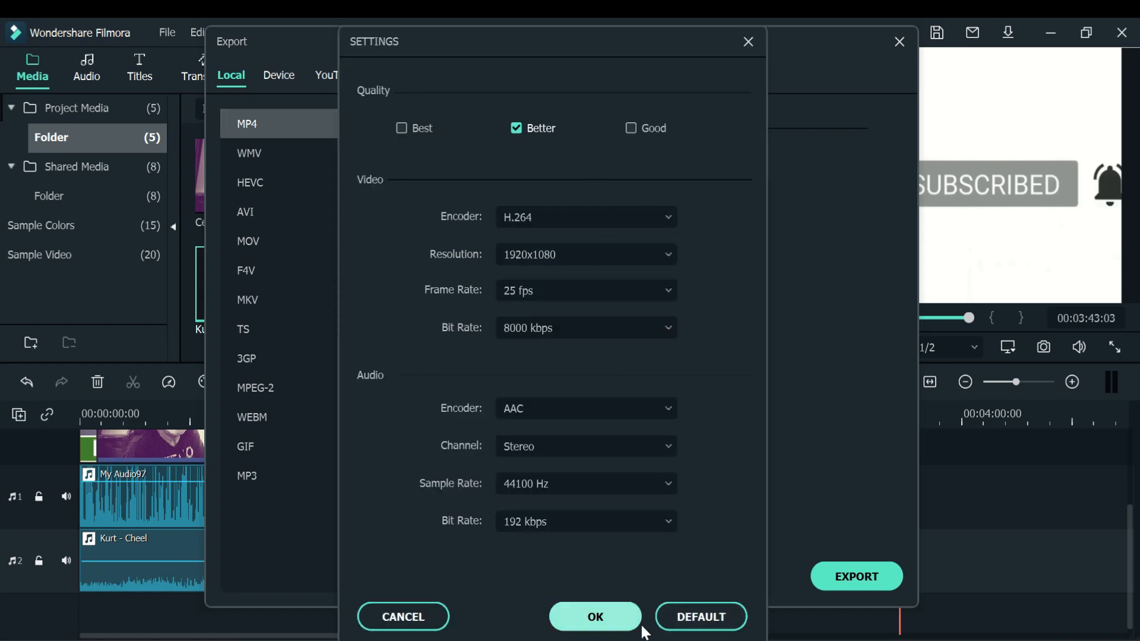
{"action": "left_click", "coordinate": [585, 608]}
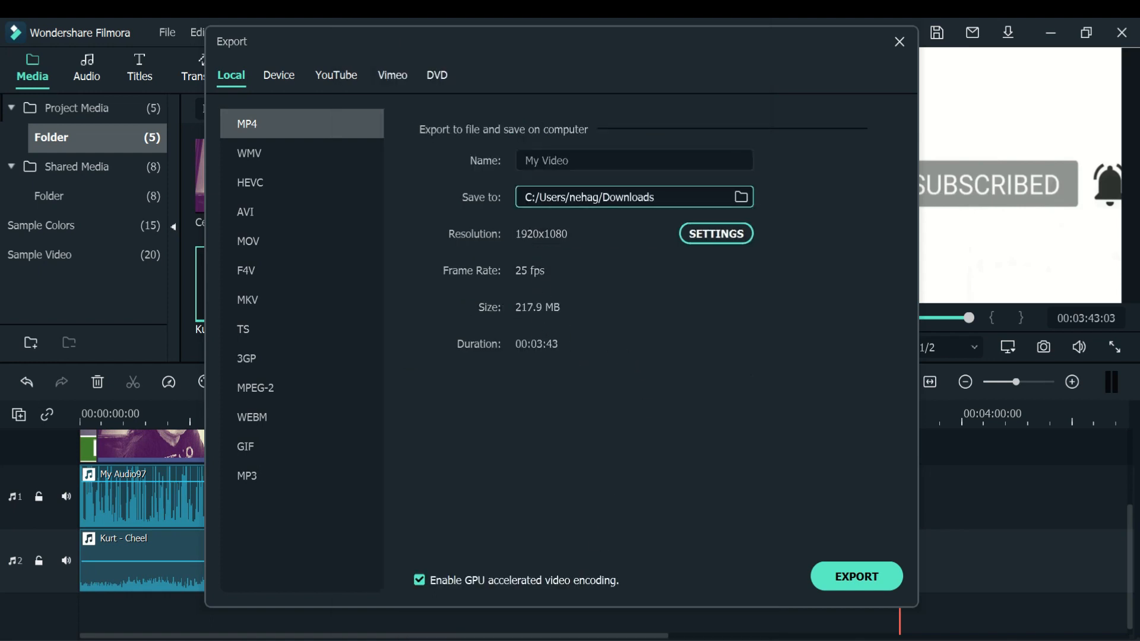
Name the output file Didi kempot and export the video as MP4
{"action": "left_click", "coordinate": [569, 160]}
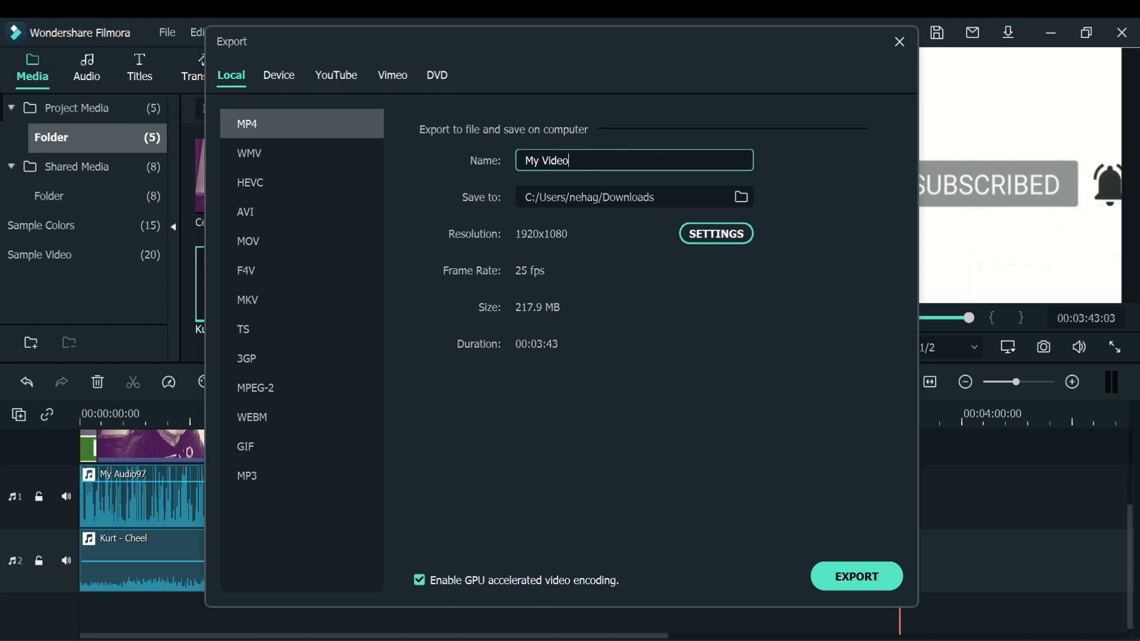
{"action": "double_click", "coordinate": [605, 161]}
{"action": "key", "text": "Home"}
{"action": "left_click_drag", "start_coordinate": [464, 43], "coordinate": [719, 45]}
{"action": "left_click", "coordinate": [831, 162]}
{"action": "key", "text": "ctrl+a"}
{"action": "type", "text": "Didi kempot"}
{"action": "left_click_drag", "start_coordinate": [752, 44], "coordinate": [536, 32]}
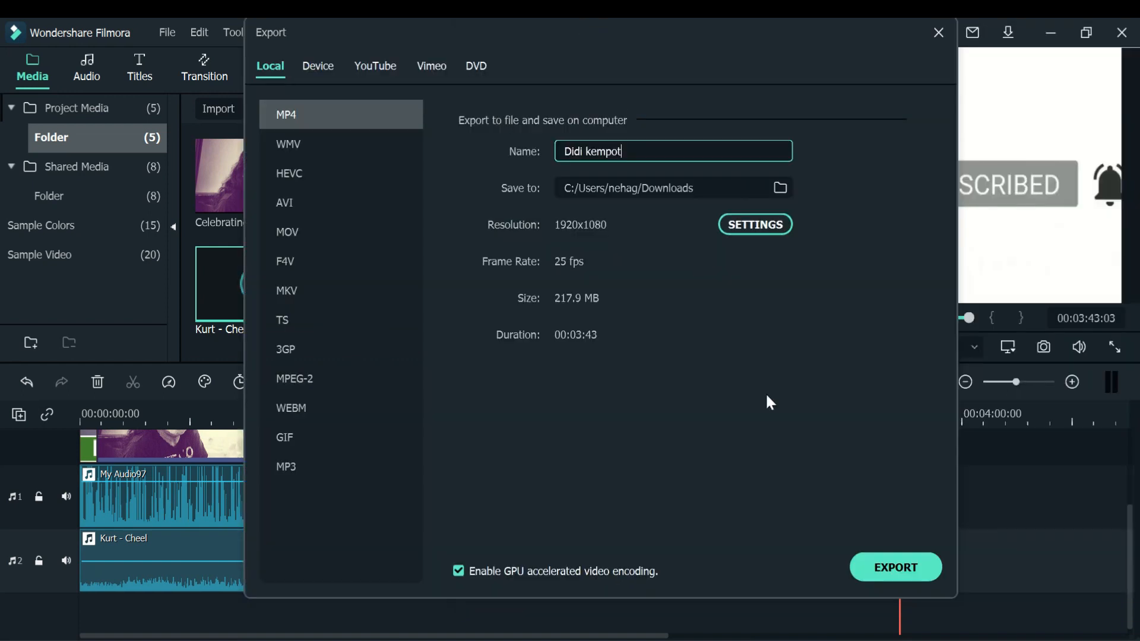
{"action": "left_click", "coordinate": [895, 567]}
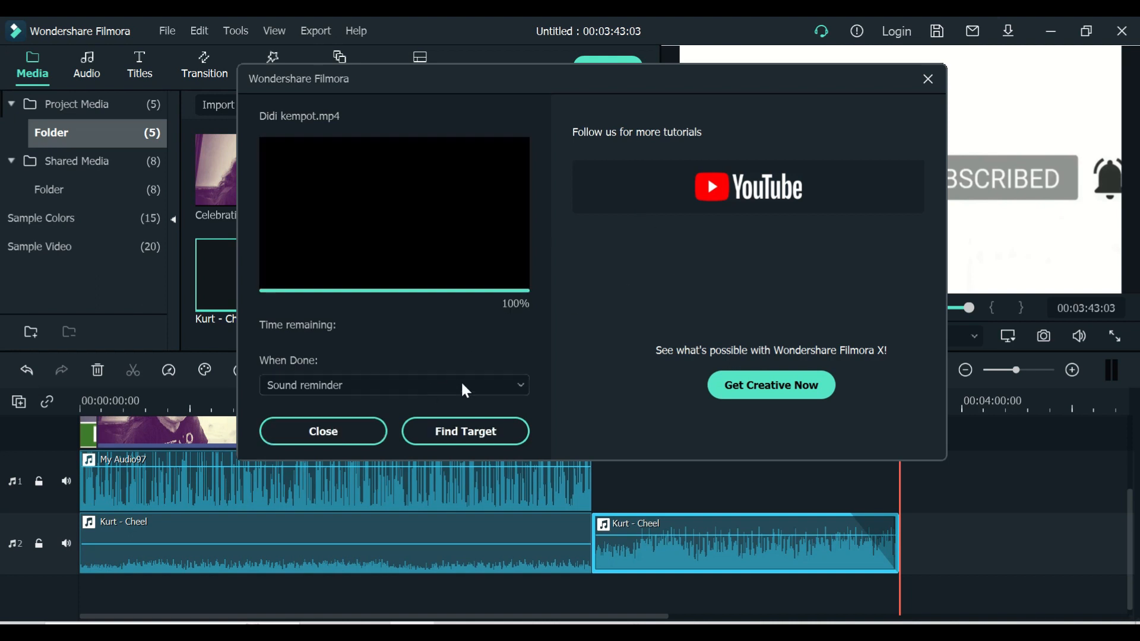
Play the exported Didi kempot file from its target folder, check several points through to the end and close the player
{"action": "left_click", "coordinate": [418, 434]}
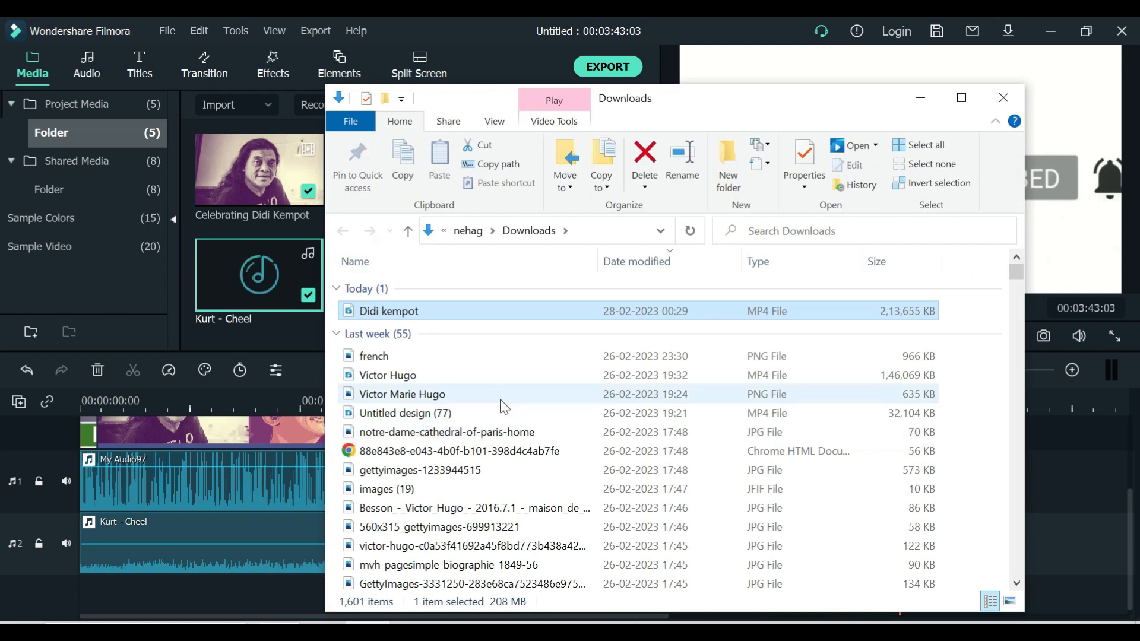
{"action": "double_click", "coordinate": [420, 313]}
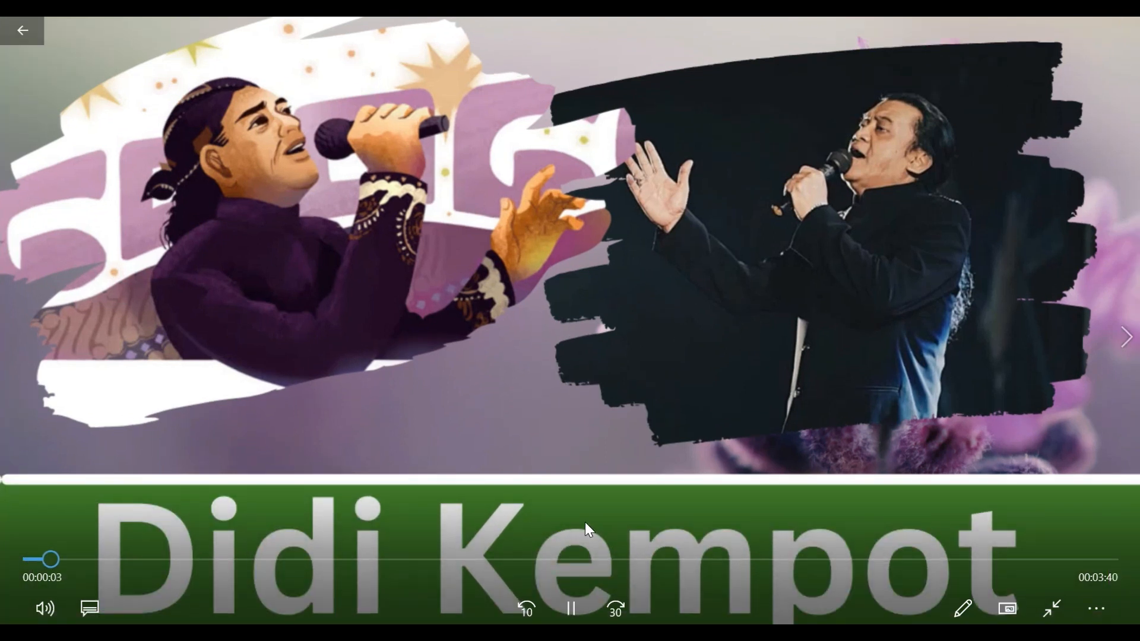
{"action": "left_click", "coordinate": [585, 559]}
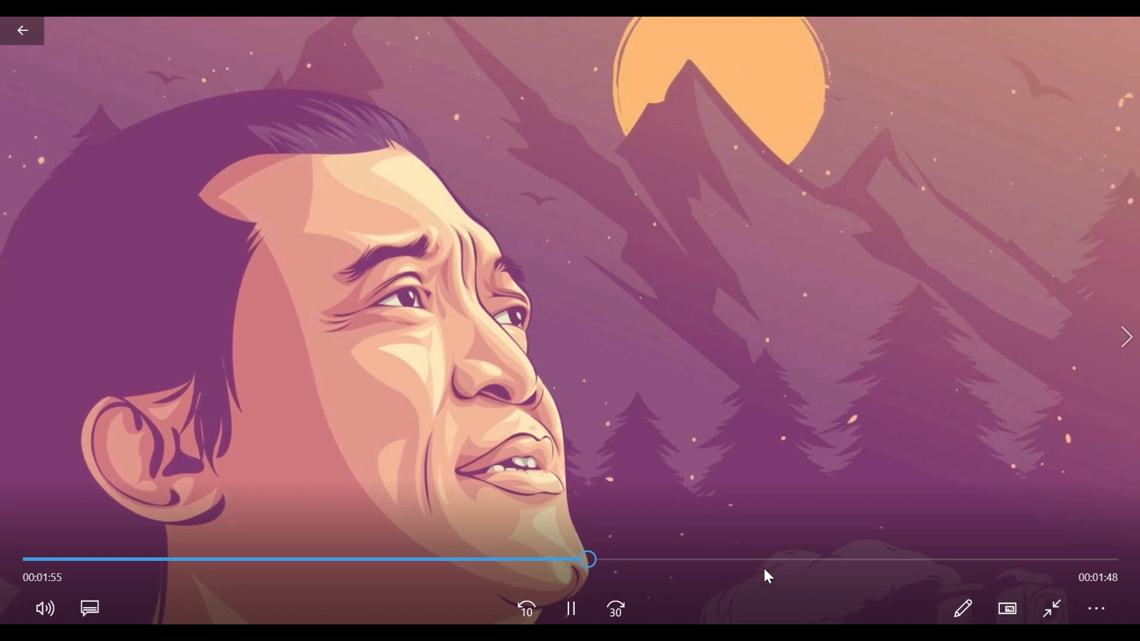
{"action": "left_click", "coordinate": [766, 564]}
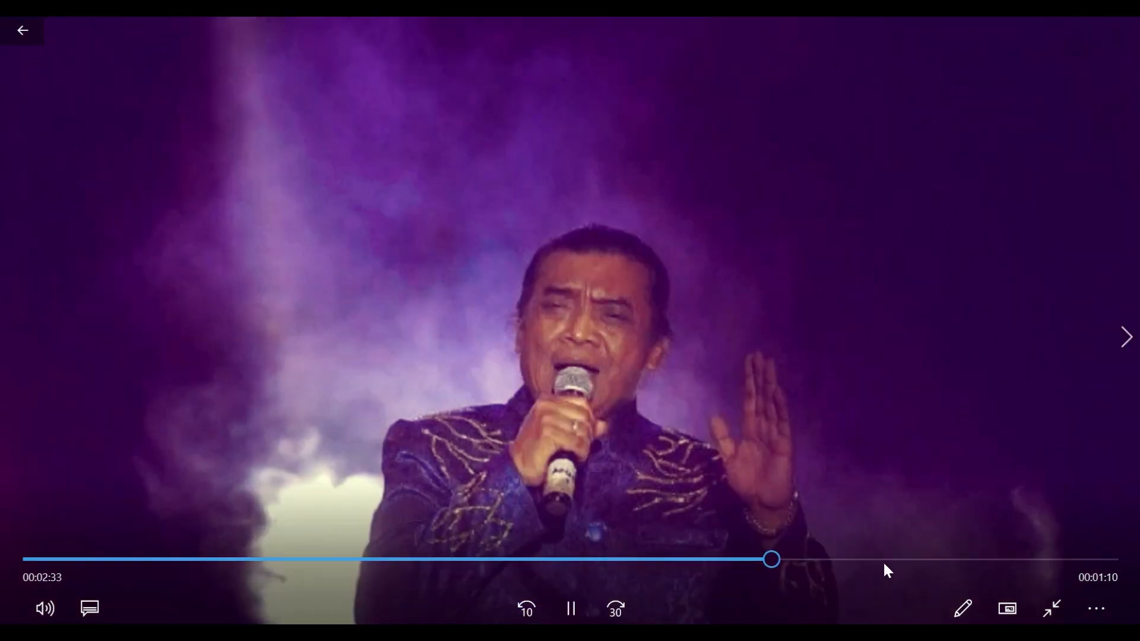
{"action": "left_click", "coordinate": [863, 560]}
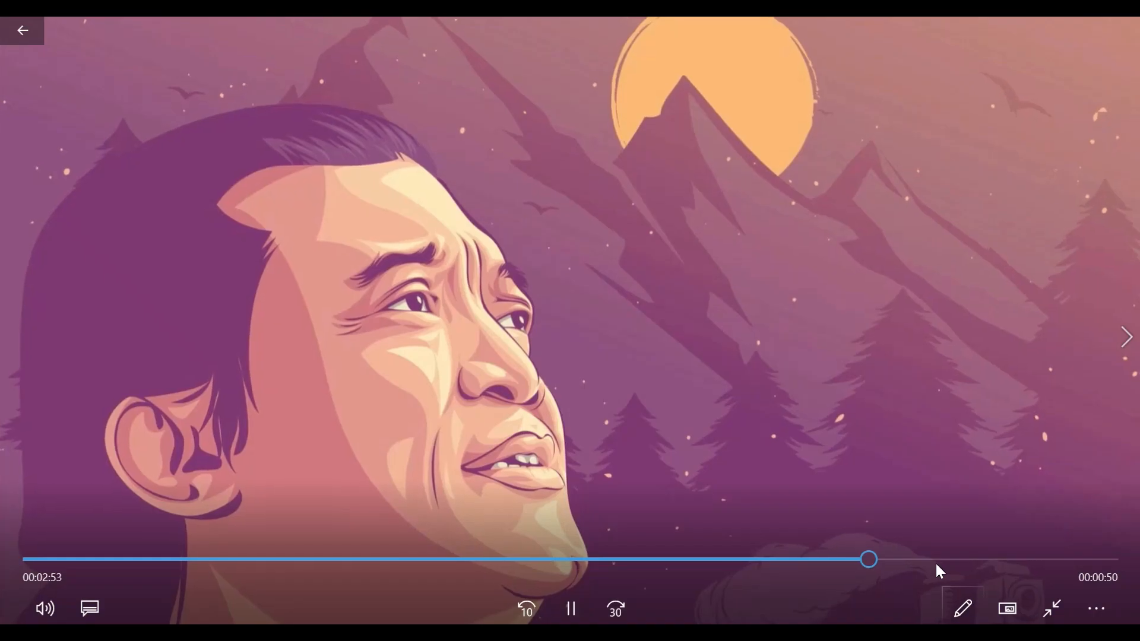
{"action": "left_click", "coordinate": [936, 564]}
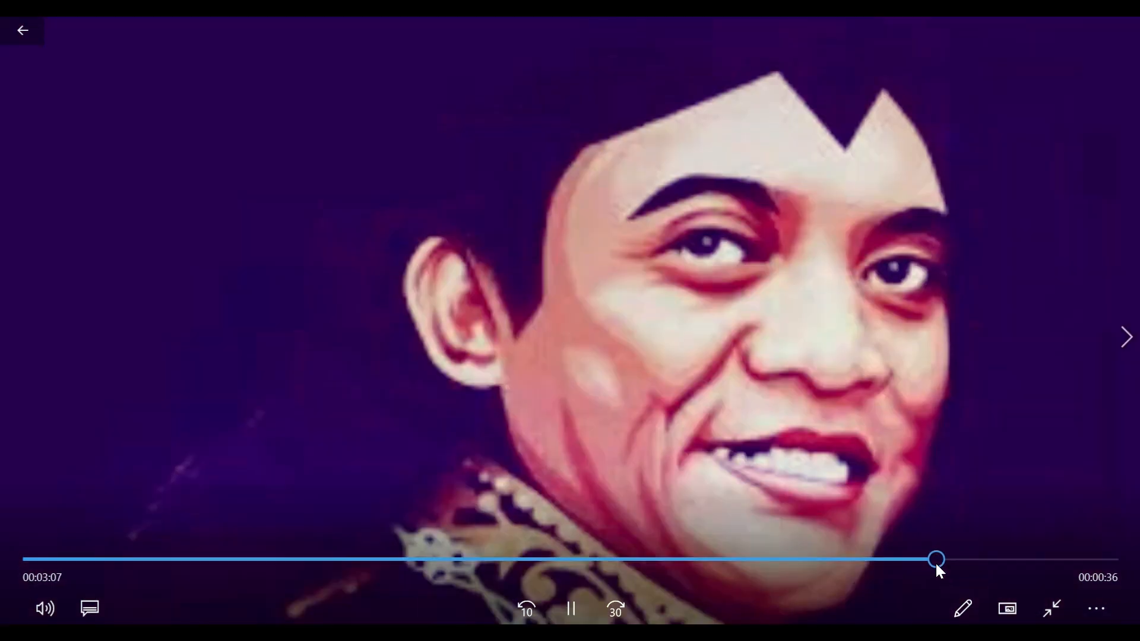
{"action": "left_click", "coordinate": [1021, 562]}
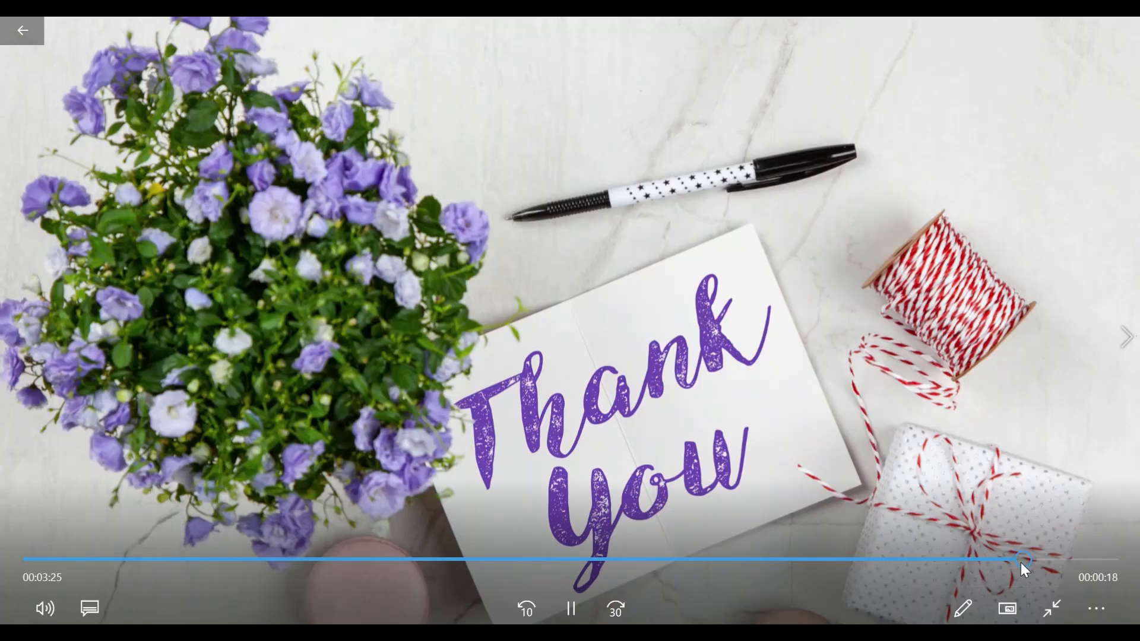
{"action": "left_click", "coordinate": [1093, 560]}
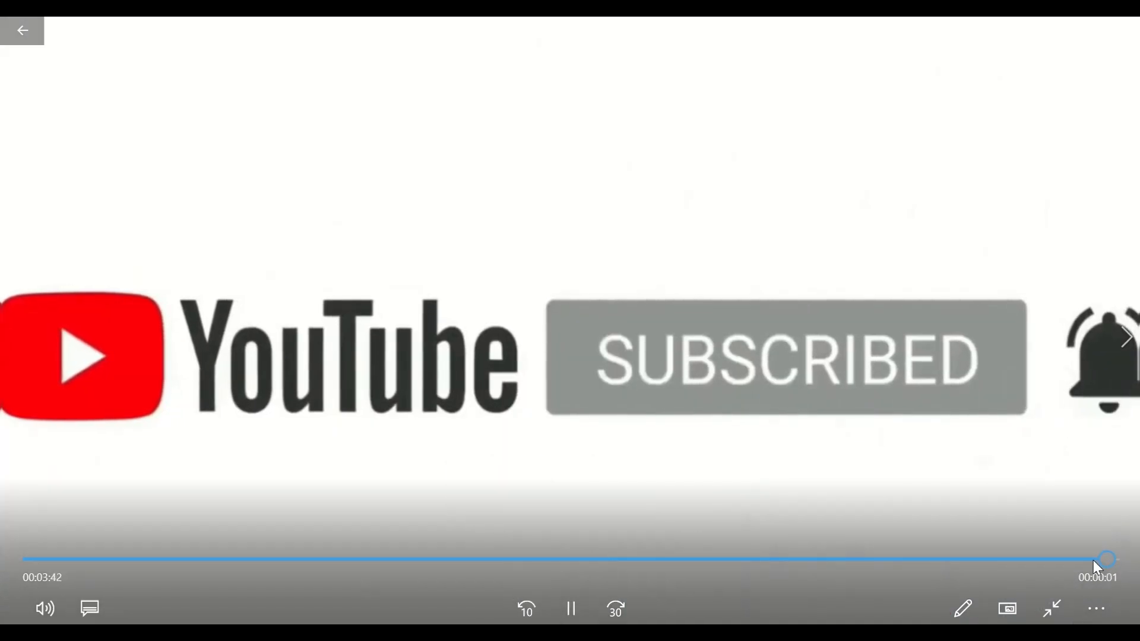
{"action": "key", "text": "Escape"}
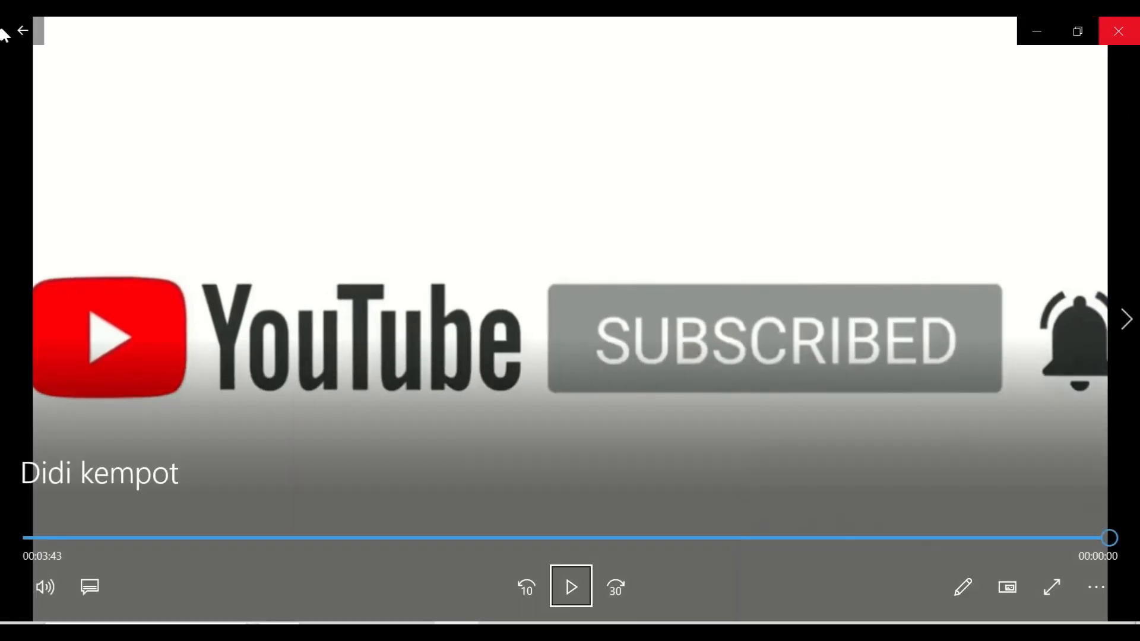
{"action": "left_click", "coordinate": [1120, 33]}
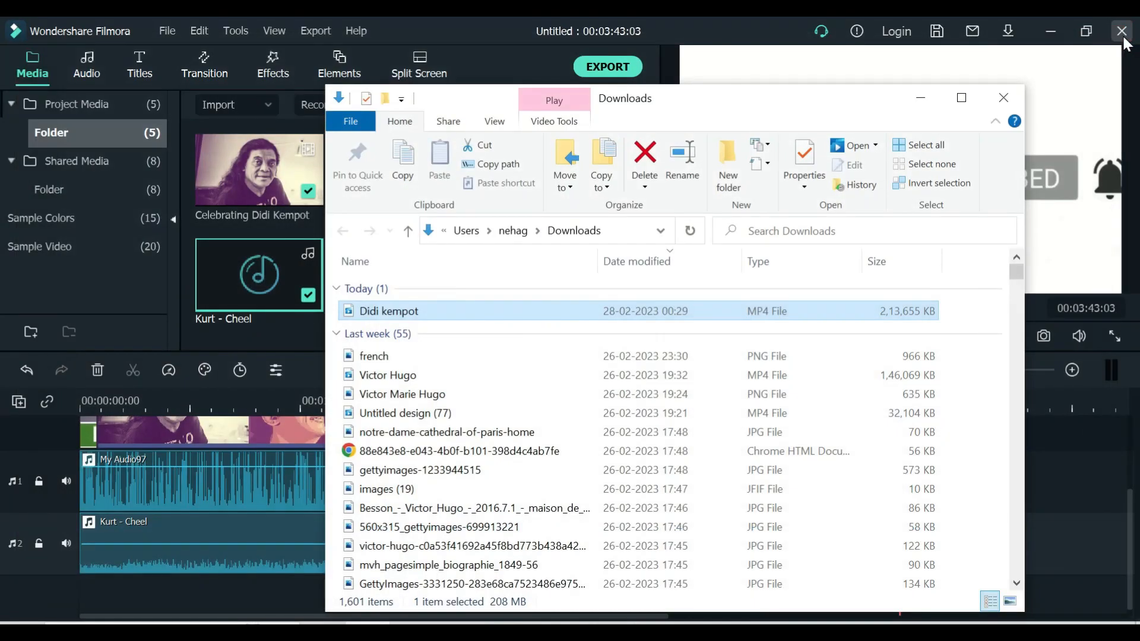